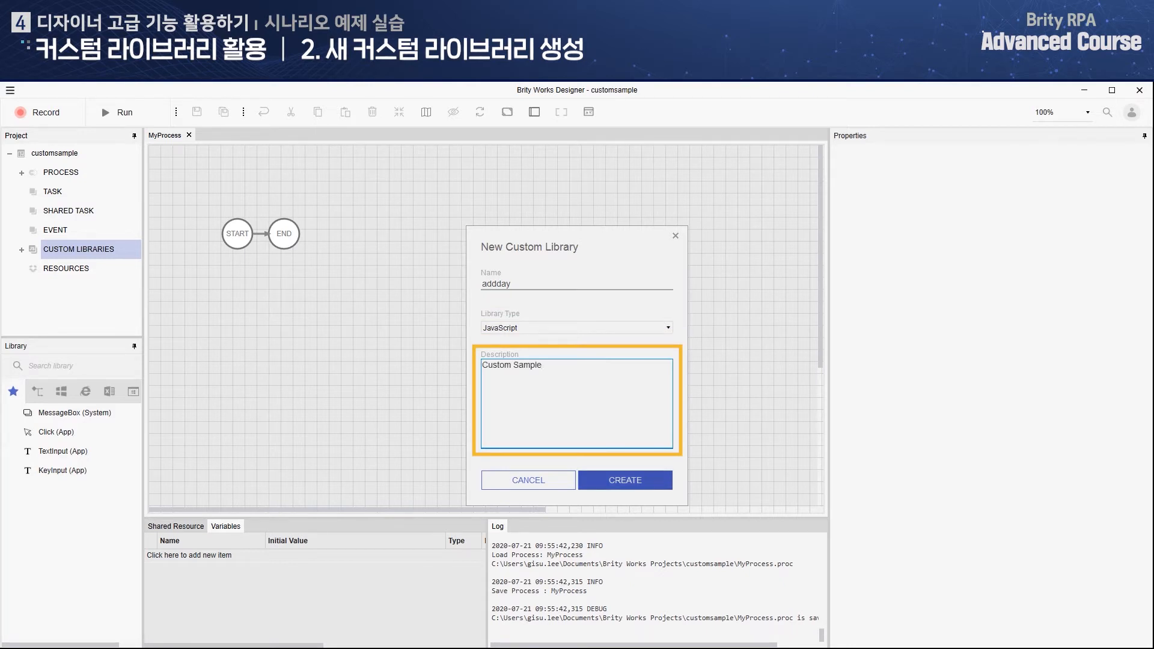
- Create the JavaScript custom library addday with the description Custom Sample and add an input parameter named inDay
left_click(624, 480)
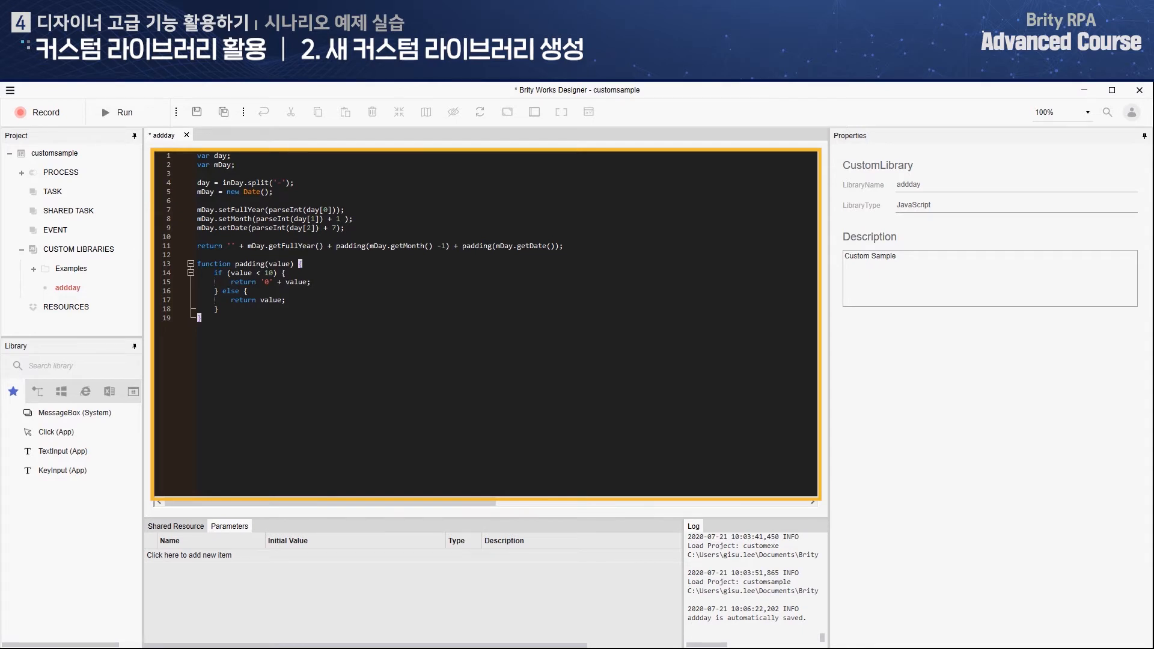
left_click(189, 555)
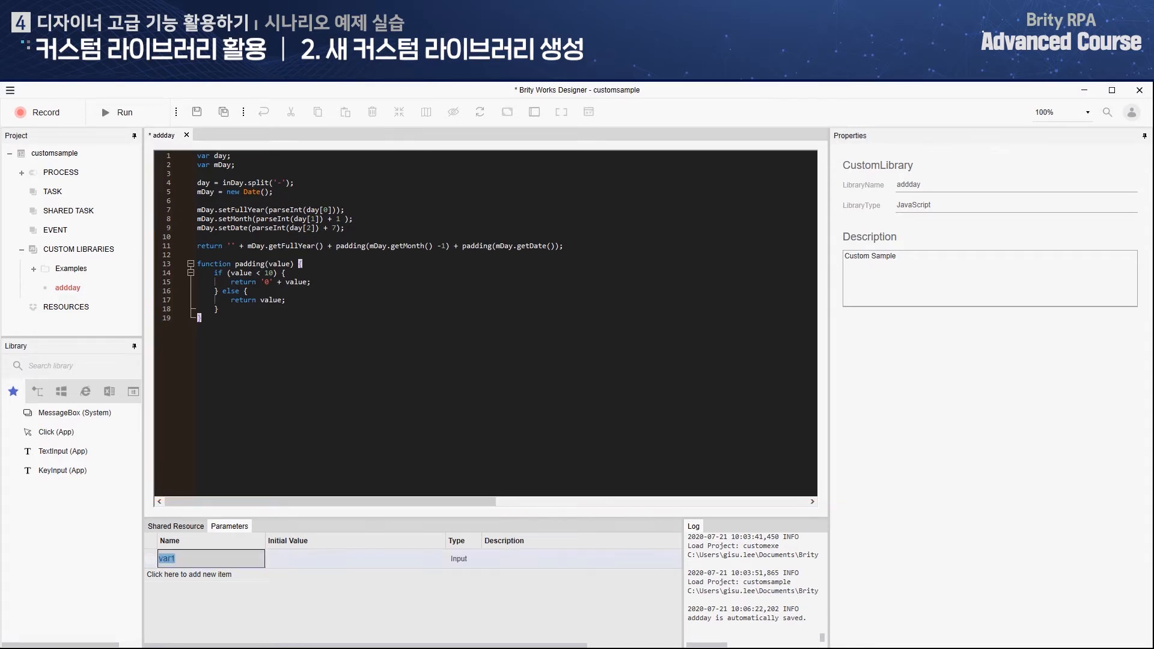
key("BackSpace")
type("inDay")
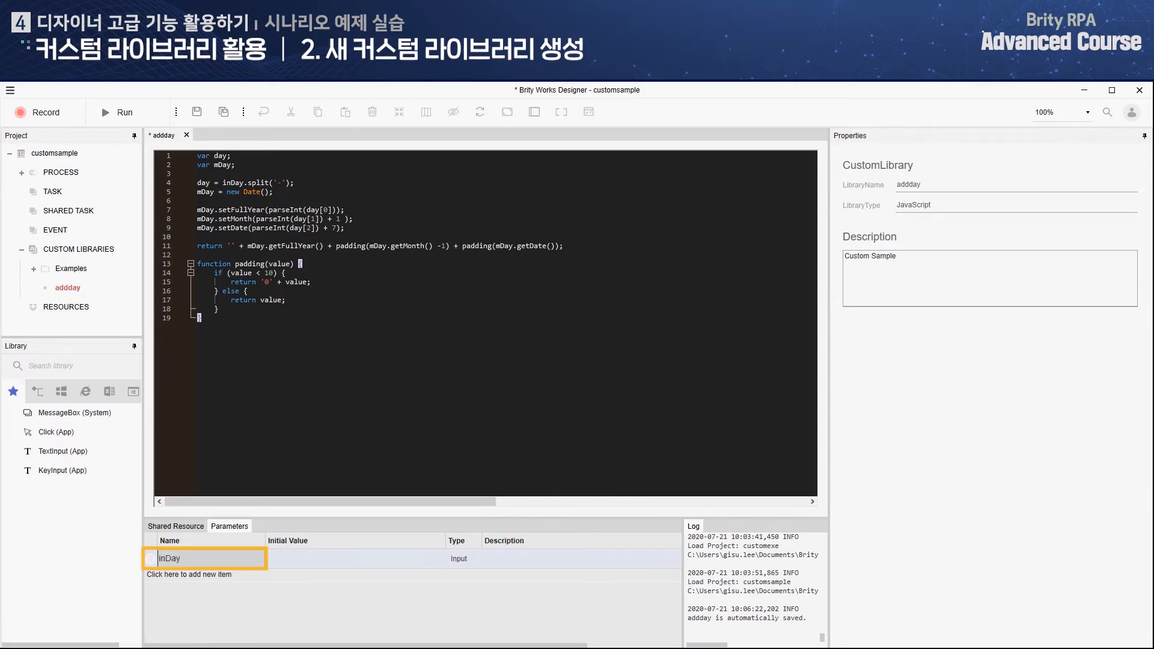
key("Return")
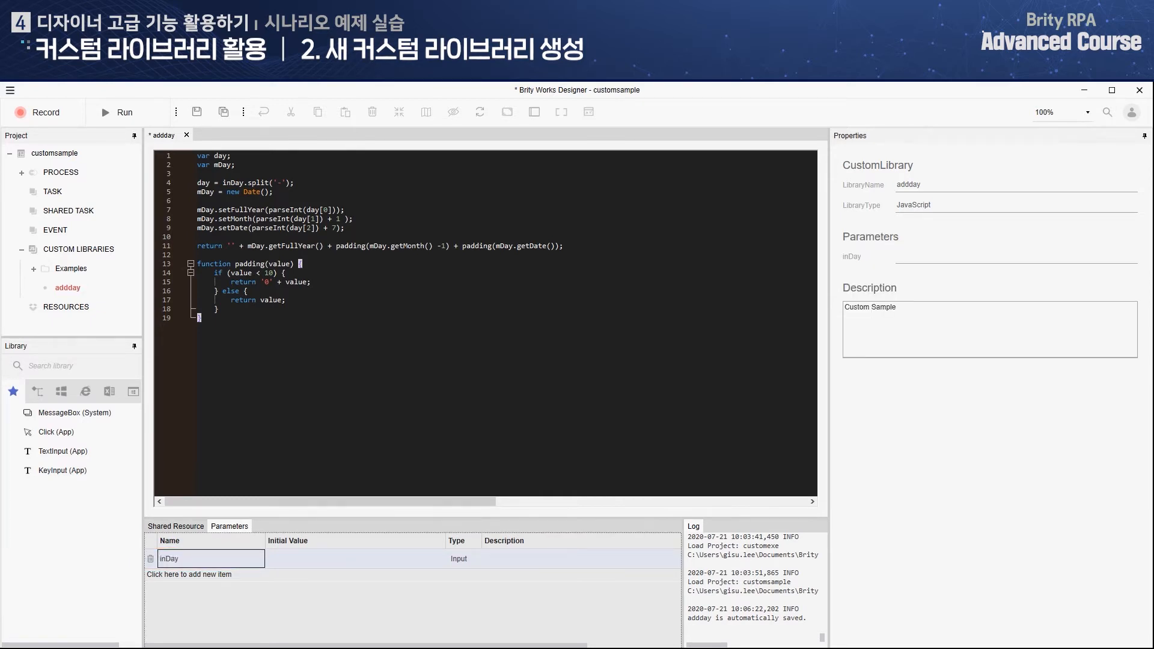
- Save the addday custom library with its script
left_click(249, 291)
double_click(270, 300)
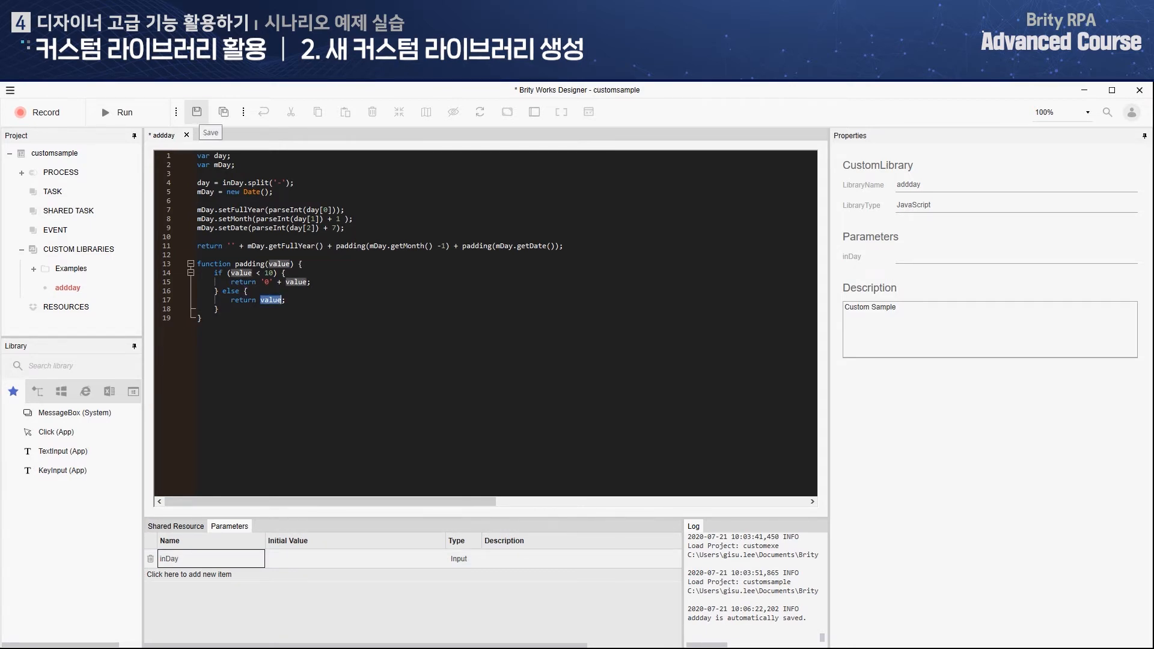
left_click(197, 112)
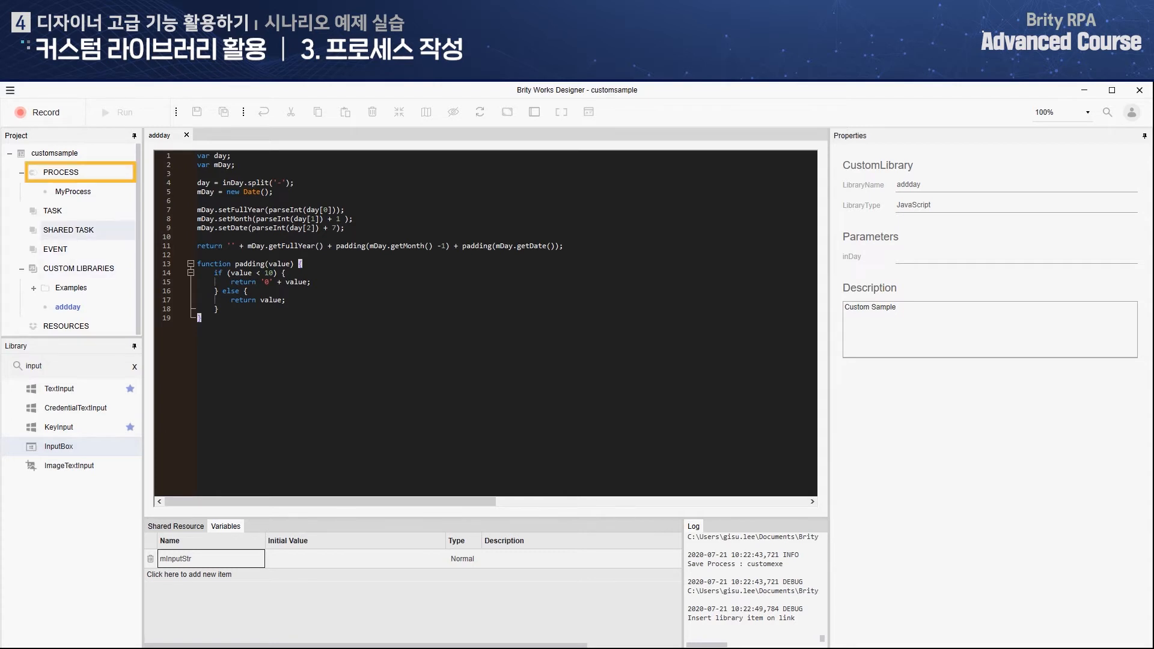
- Create a new process named customexe with an empty description
right_click(72, 172)
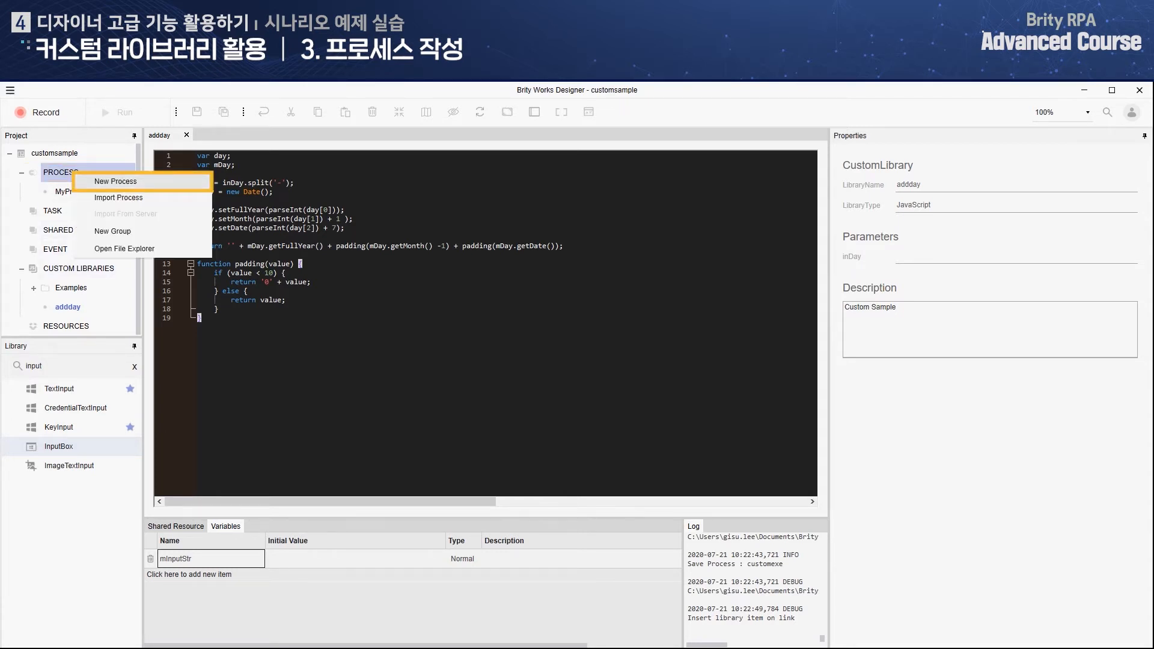
left_click(115, 181)
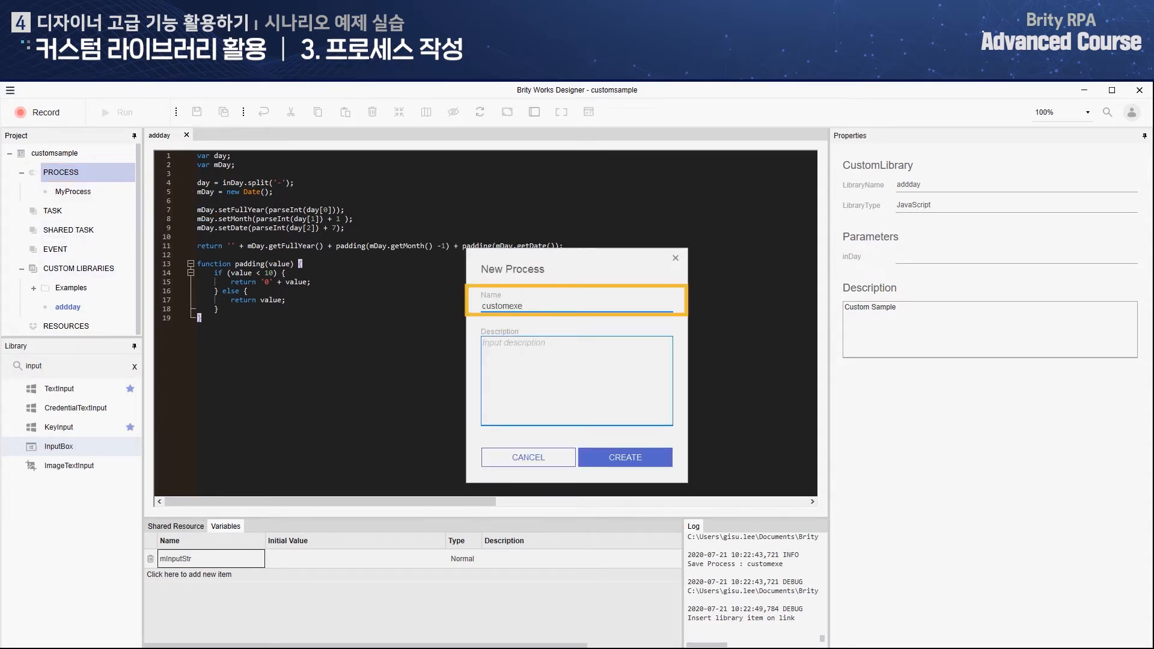
left_click(577, 381)
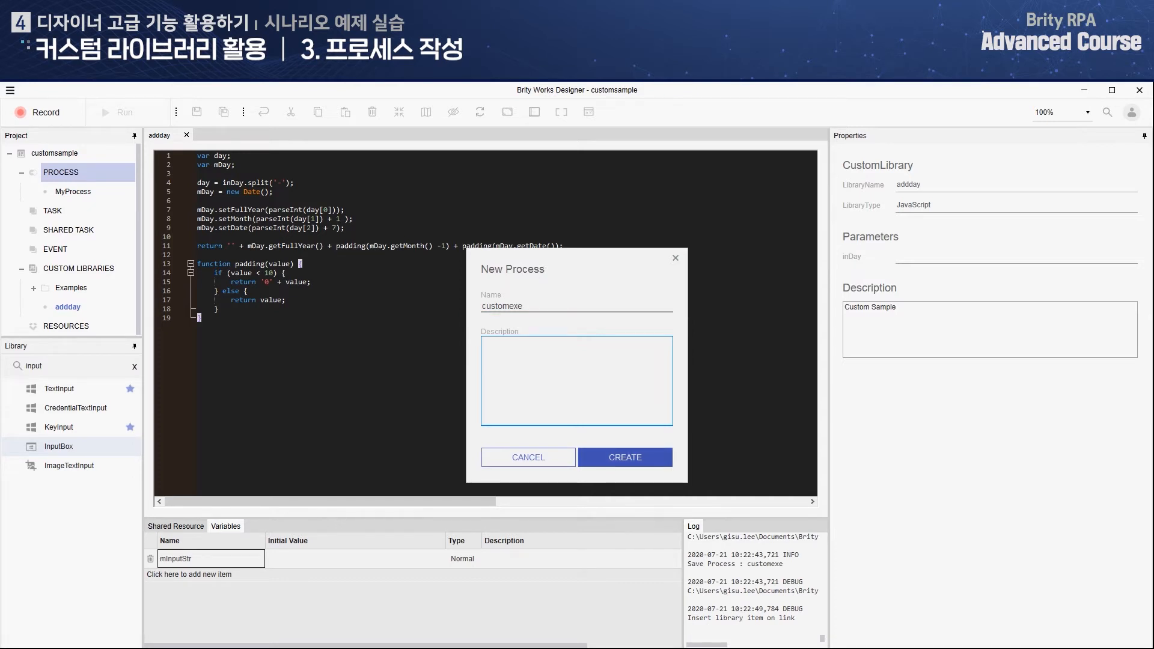
left_click(625, 458)
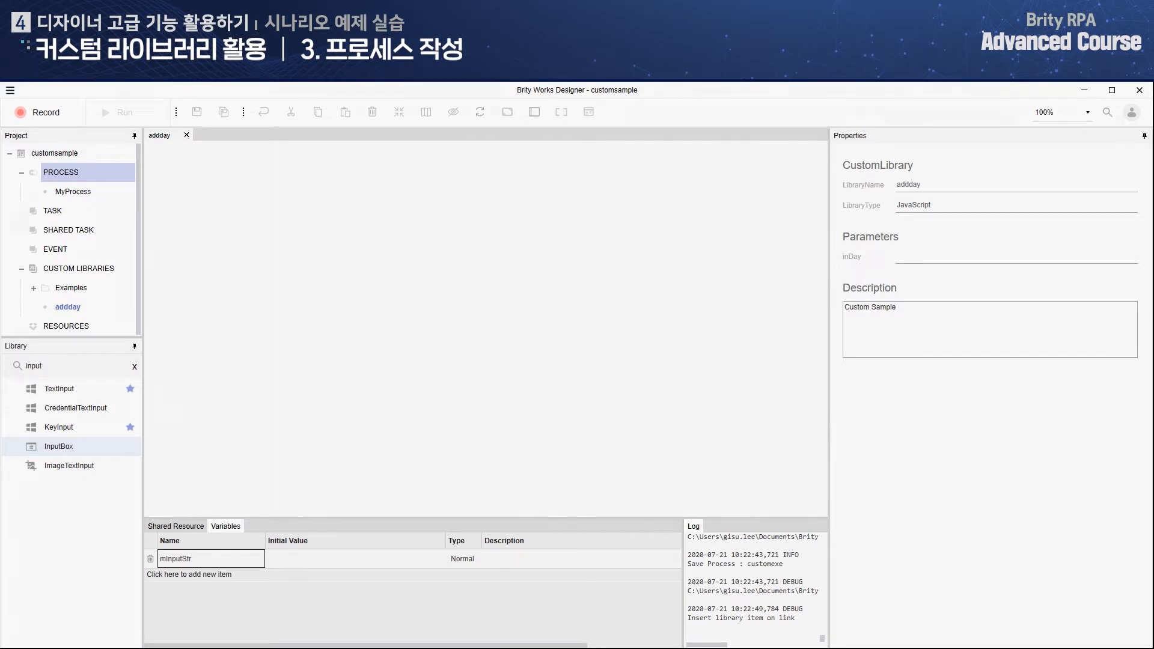
- Insert an InputBox activity between START and END and add a process variable named mInputStr
left_click_drag(58, 445, 265, 241)
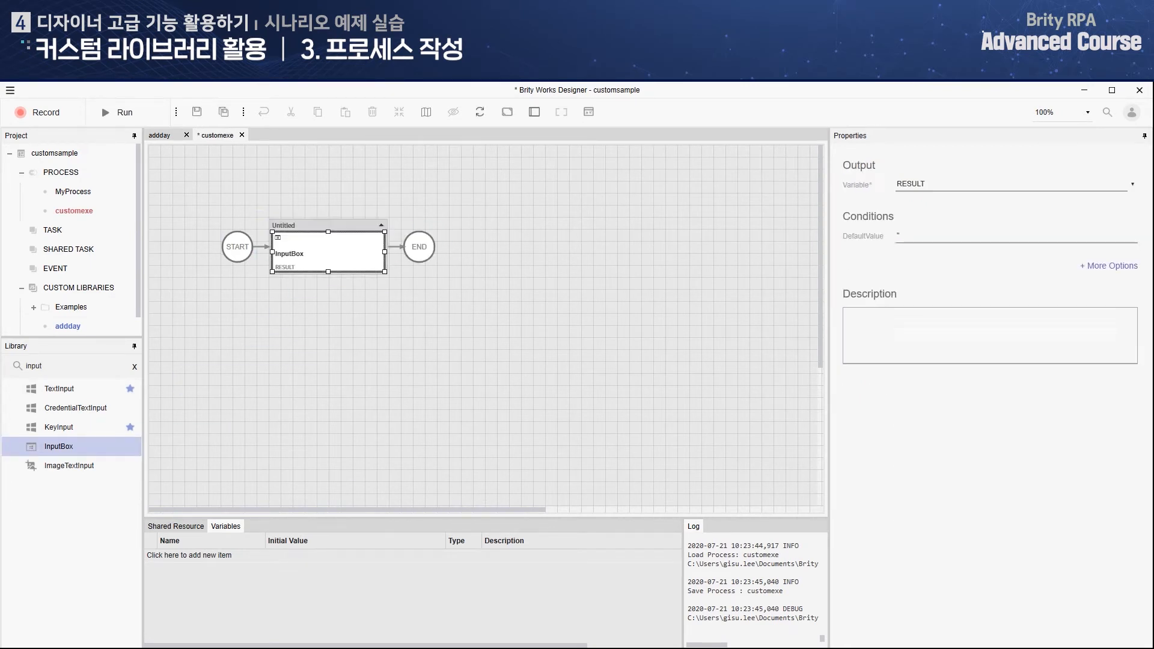
left_click(188, 555)
type("mInputStr")
key("Return")
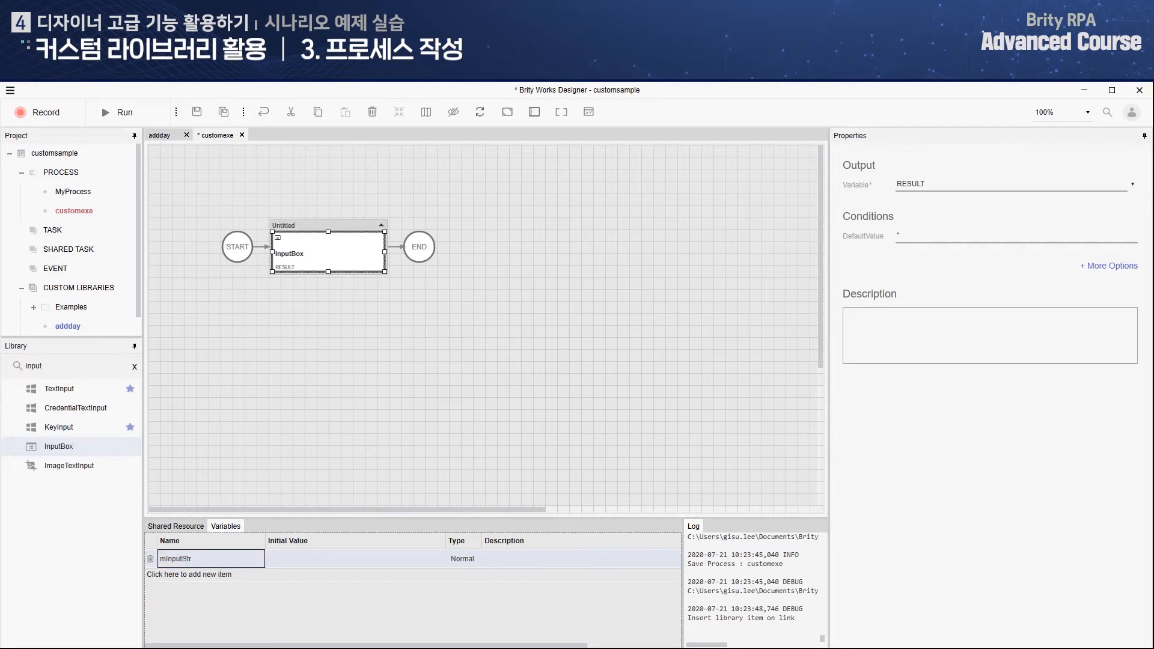
- Set the InputBox activity's output variable to this.mInputStr
left_click(328, 253)
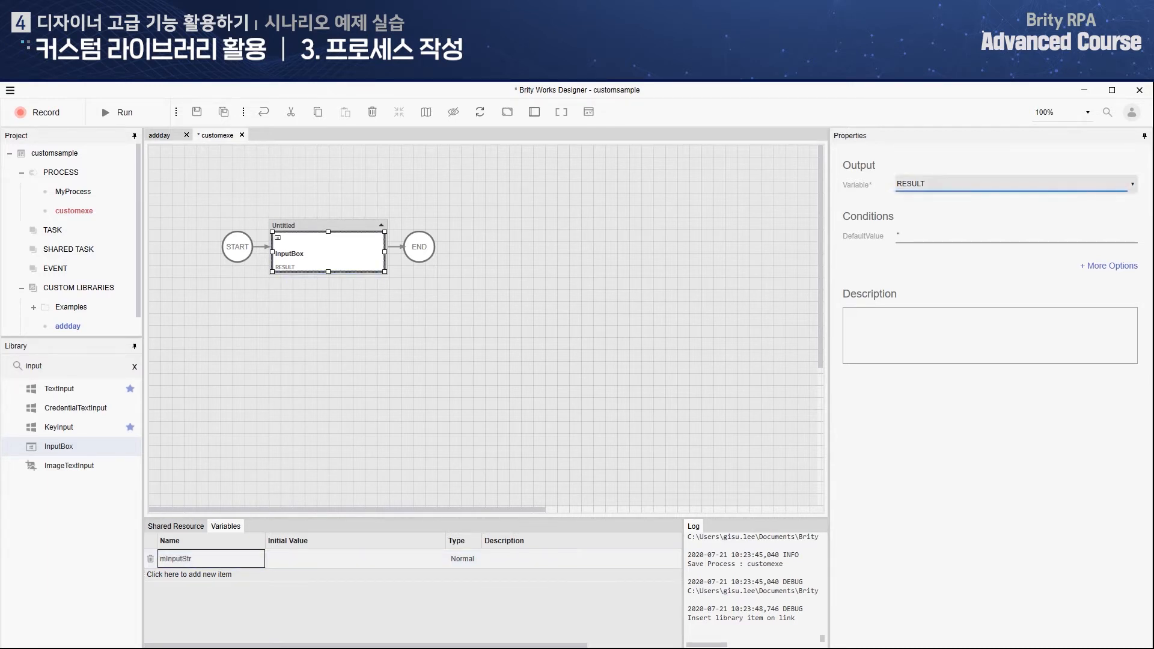
left_click(1022, 183)
left_click(962, 215)
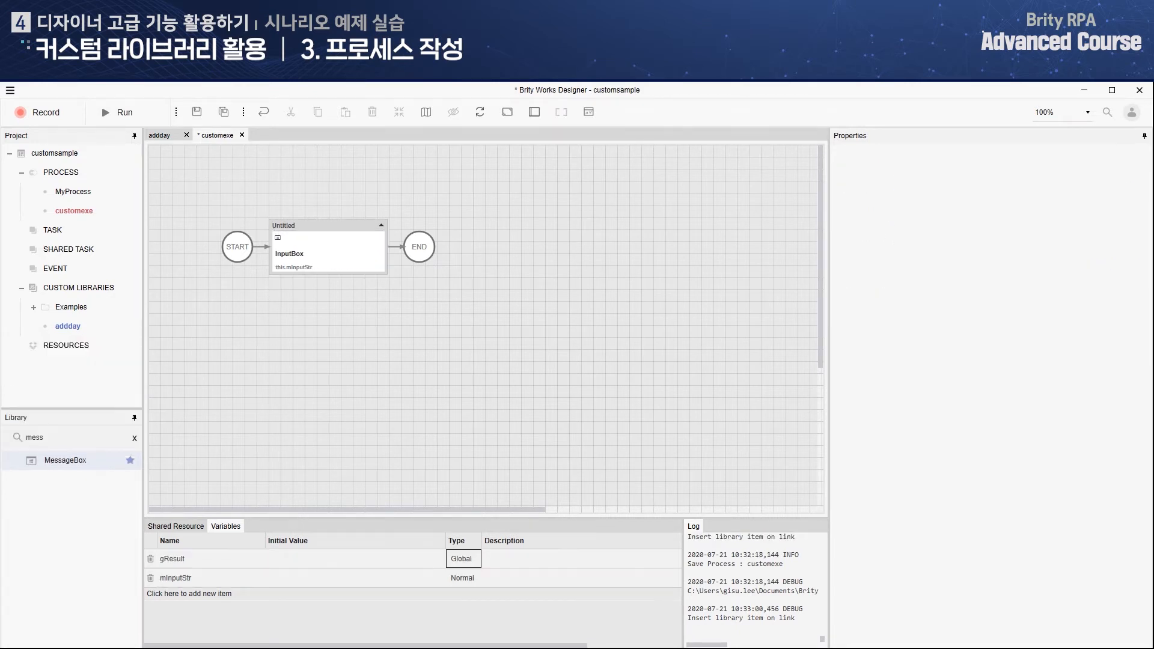
- Insert the addday custom library after the InputBox, with its result set to Global.gResult and its inDay argument to this.mInputStr
left_click_drag(68, 326, 421, 251)
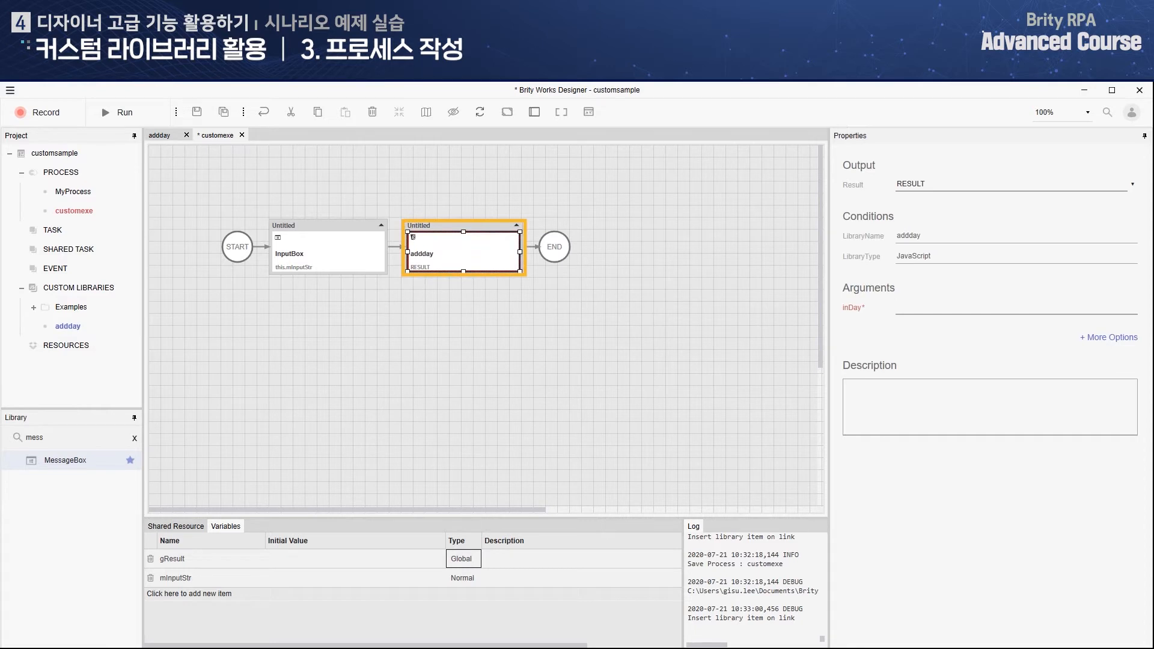
left_click(1132, 184)
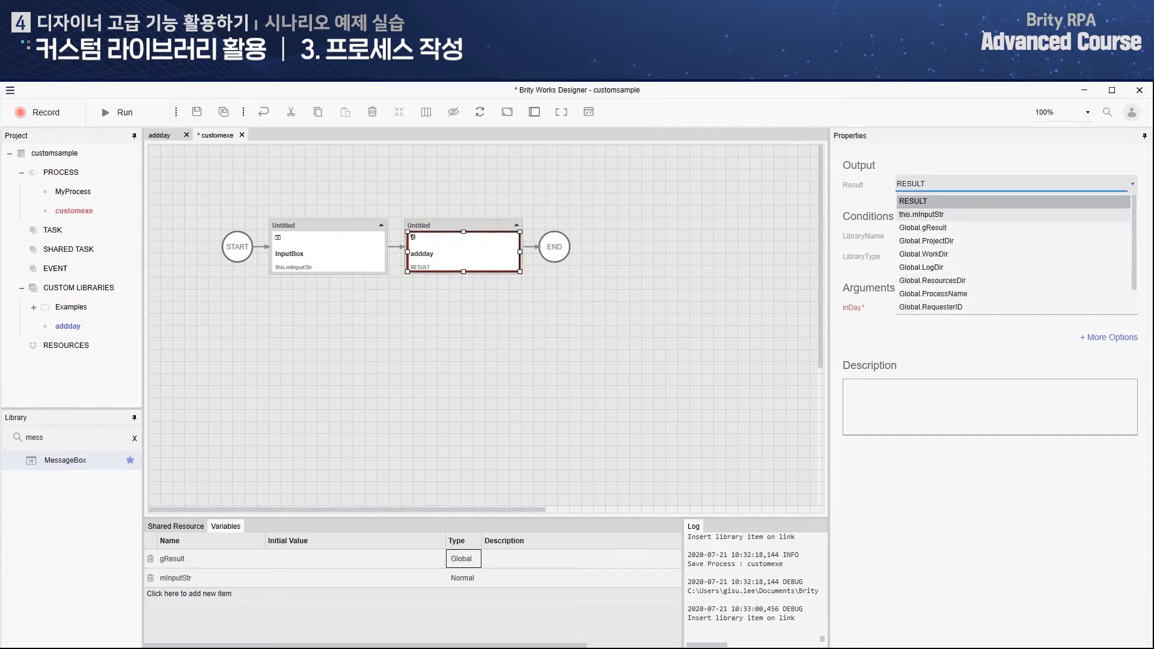
left_click(923, 227)
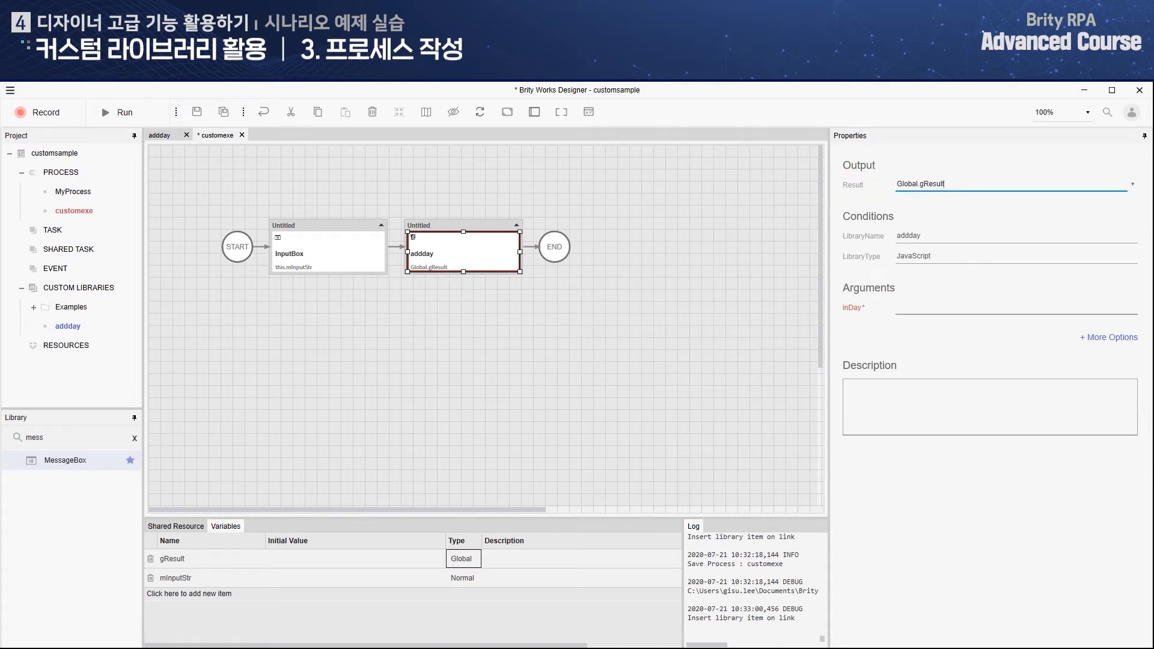
left_click(1016, 308)
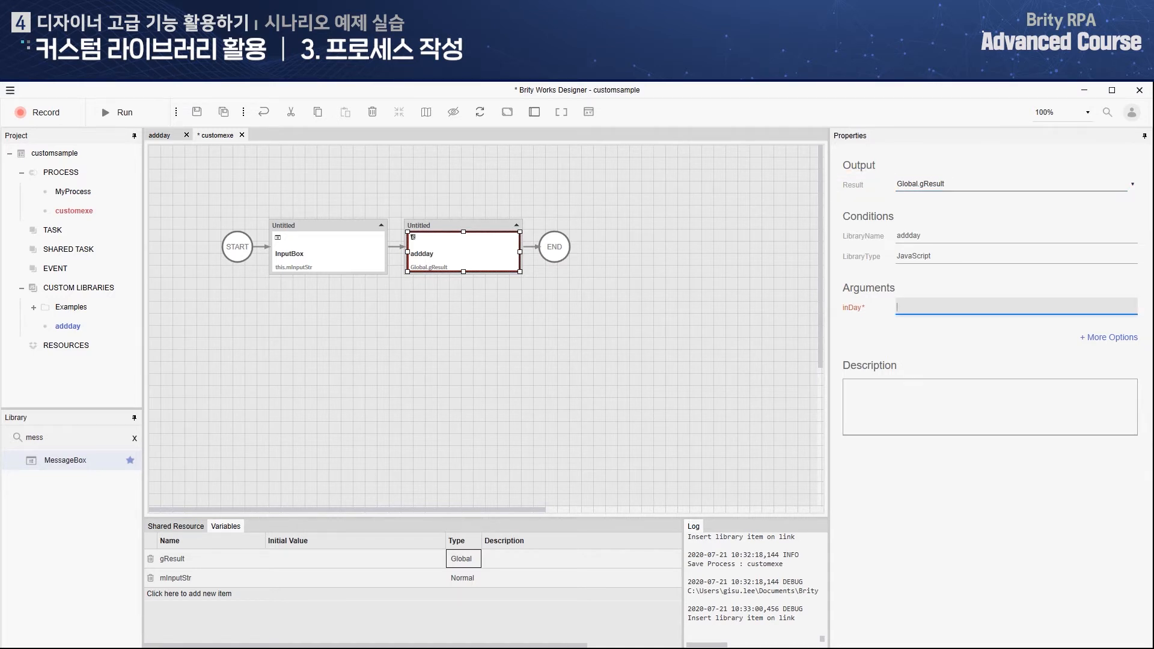
type("this.mInputStr")
key("Return")
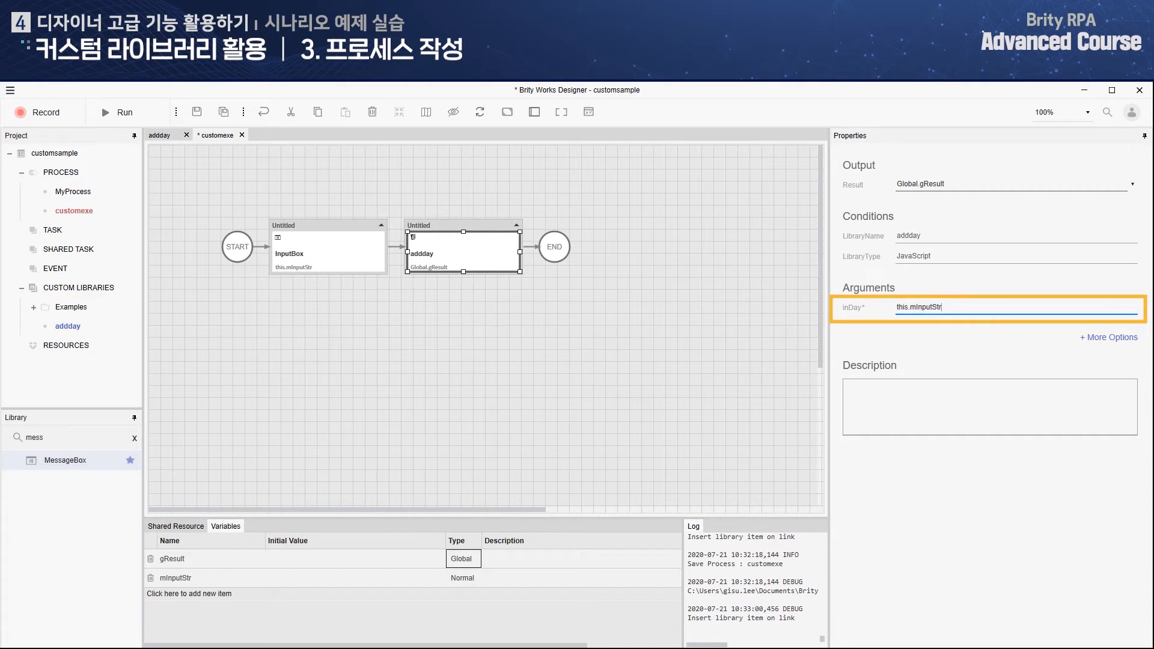
- Insert a MessageBox activity between addday and END and set its argument to Global.gResult
left_click_drag(65, 460, 556, 253)
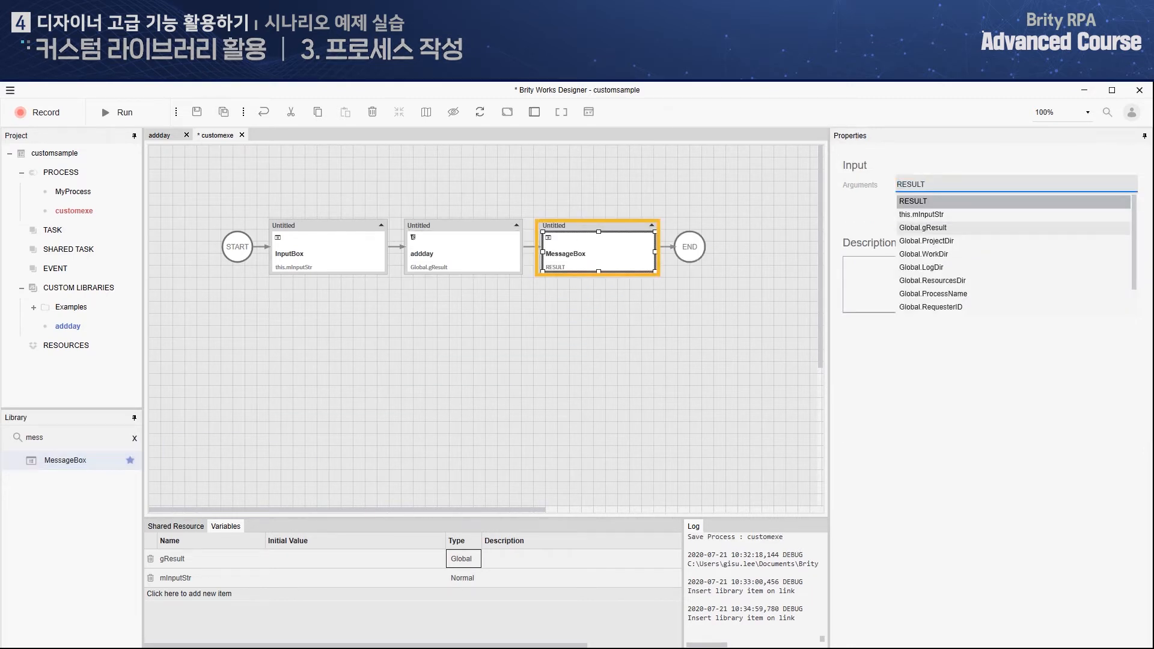
left_click(926, 226)
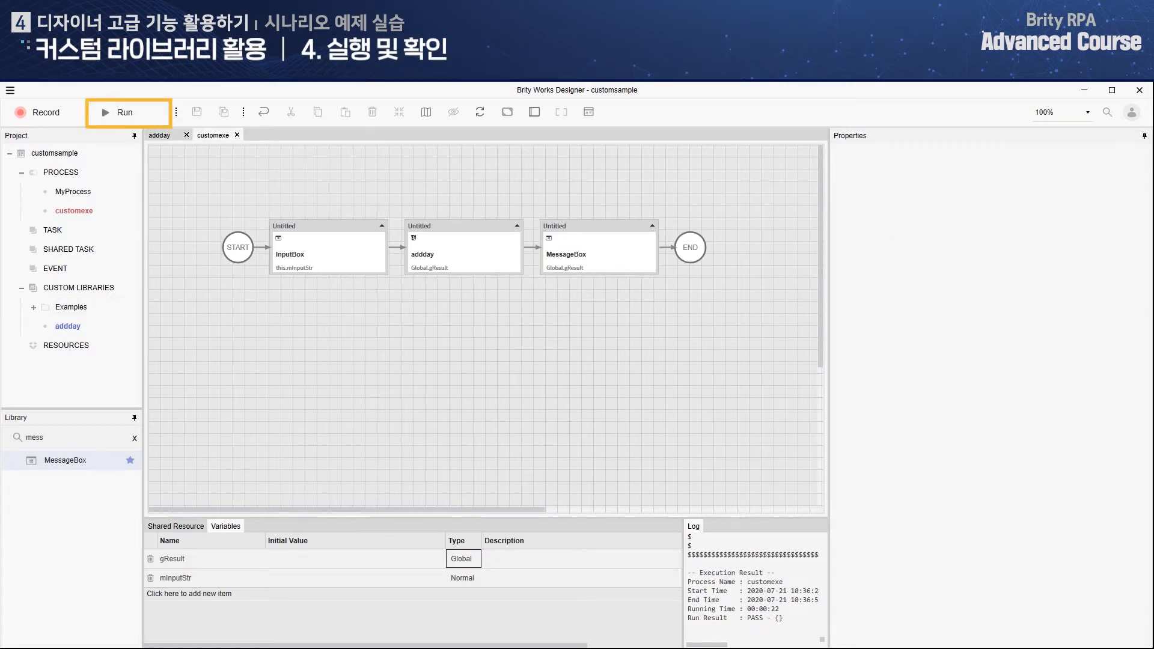
- Run the customexe process and submit 2020-05-31 as its input date
left_click(124, 112)
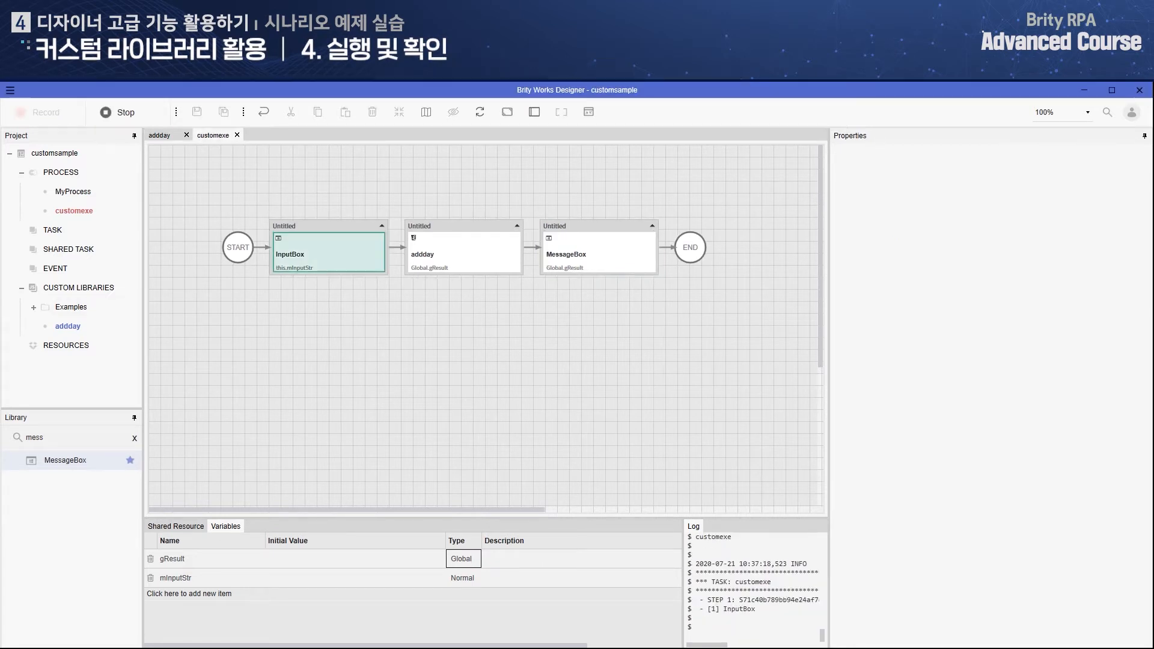
type("2020-05-31")
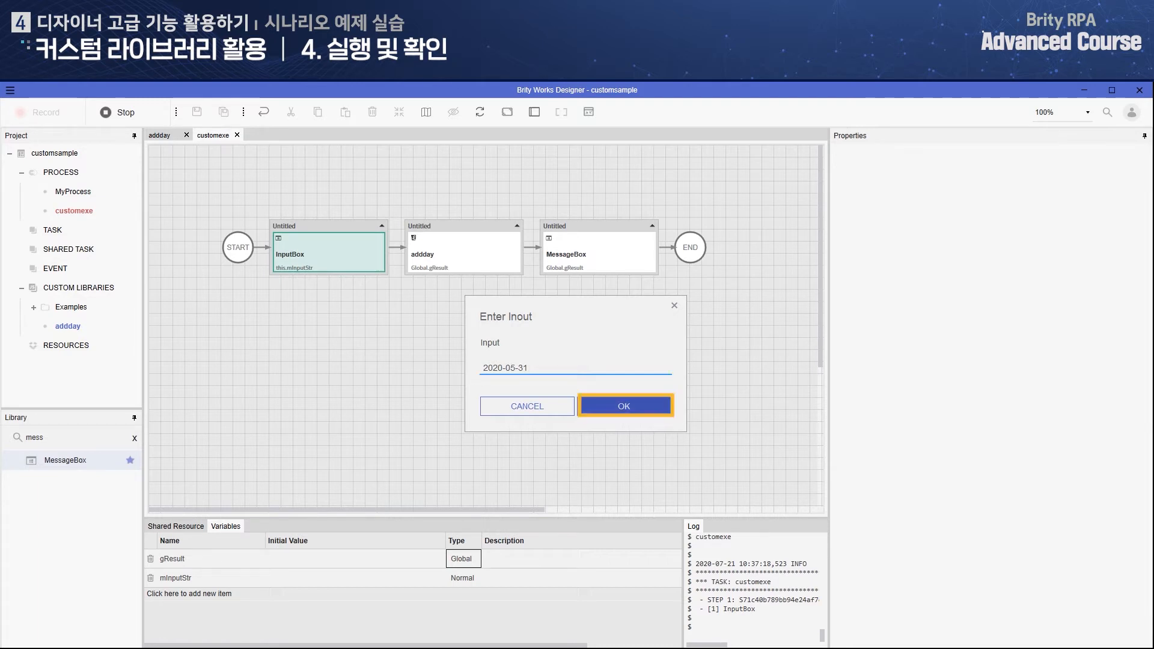
left_click(624, 406)
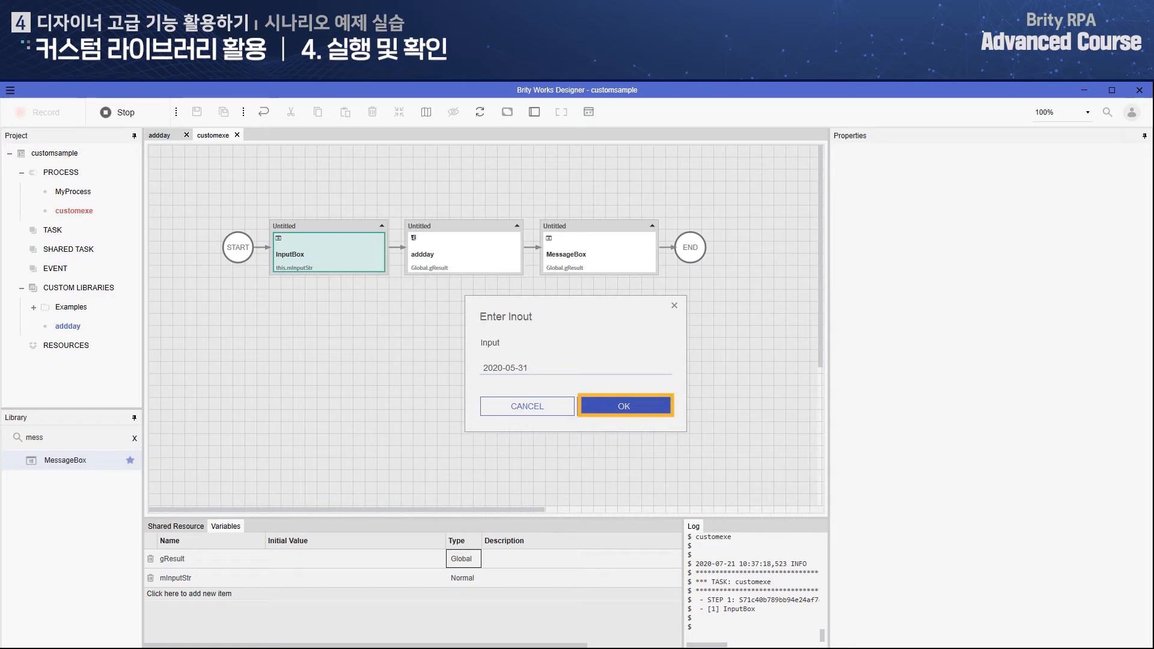
key("Return")
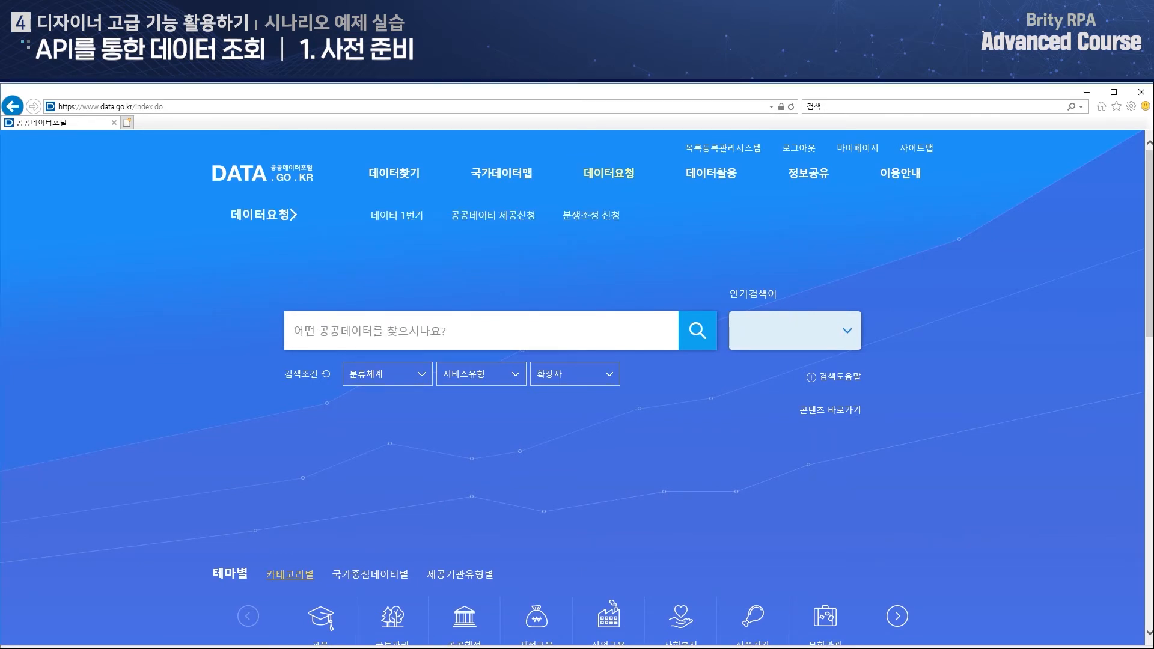
- Switch to the data.go.kr portal, open the 공공데이터 제공신청 page and review the application form's fields
left_click(493, 215)
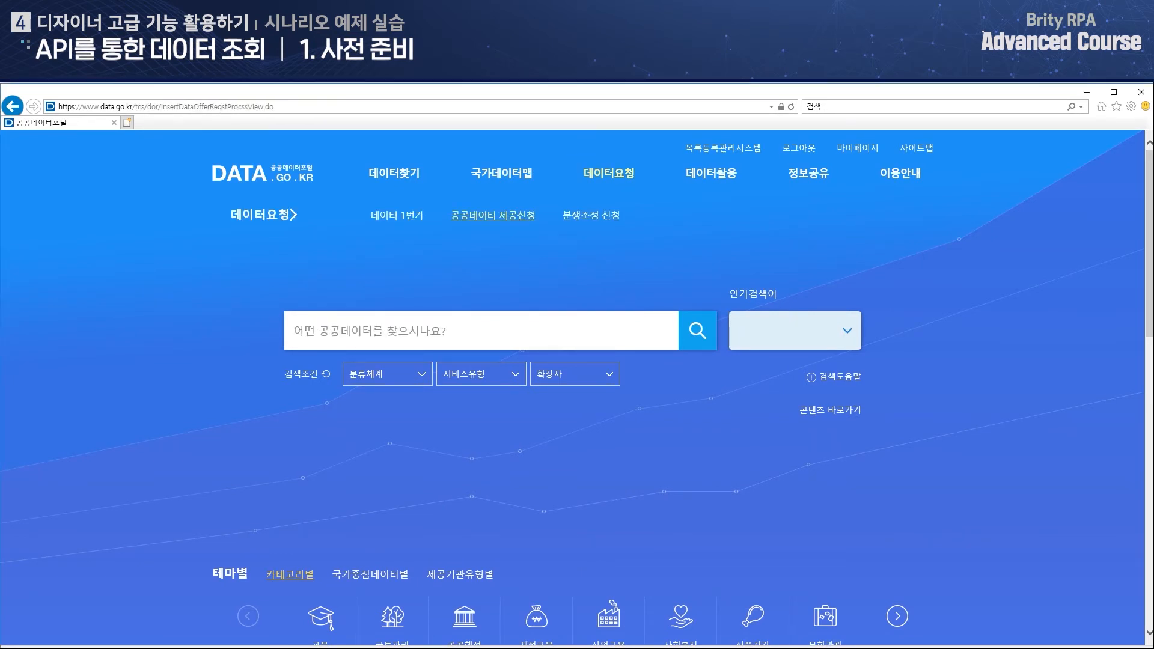
scroll(577, 387, "down", 4)
scroll(577, 385, "down", 10)
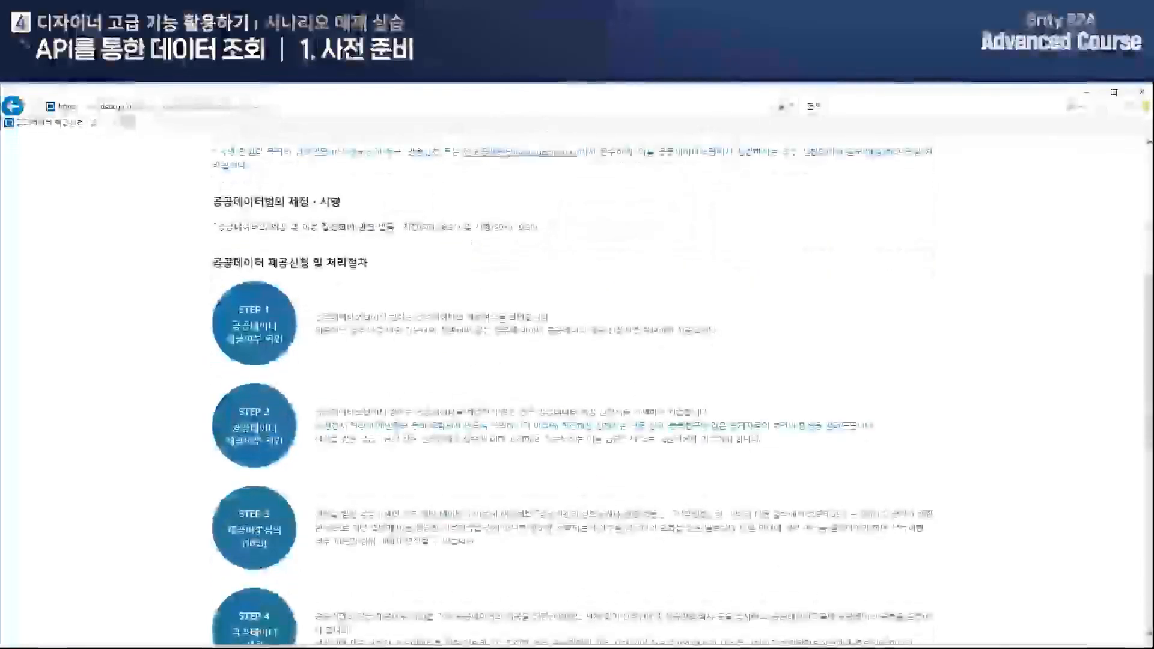
left_click(572, 431)
scroll(577, 387, "down", 8)
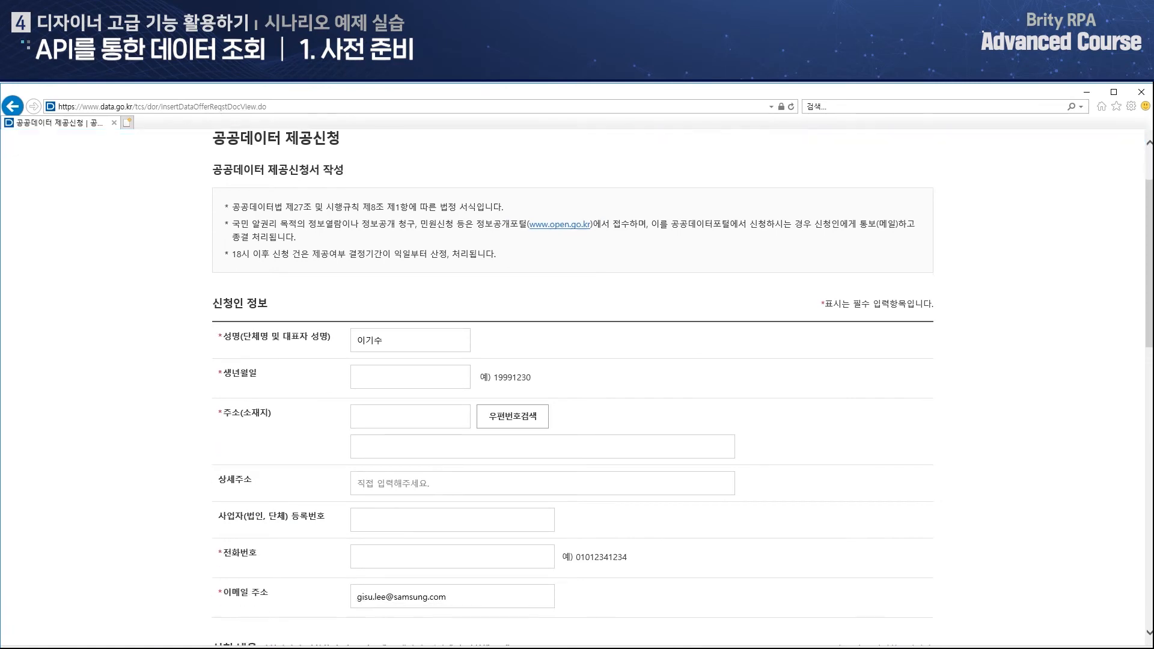
scroll(577, 385, "down", 3)
scroll(577, 384, "up", 10)
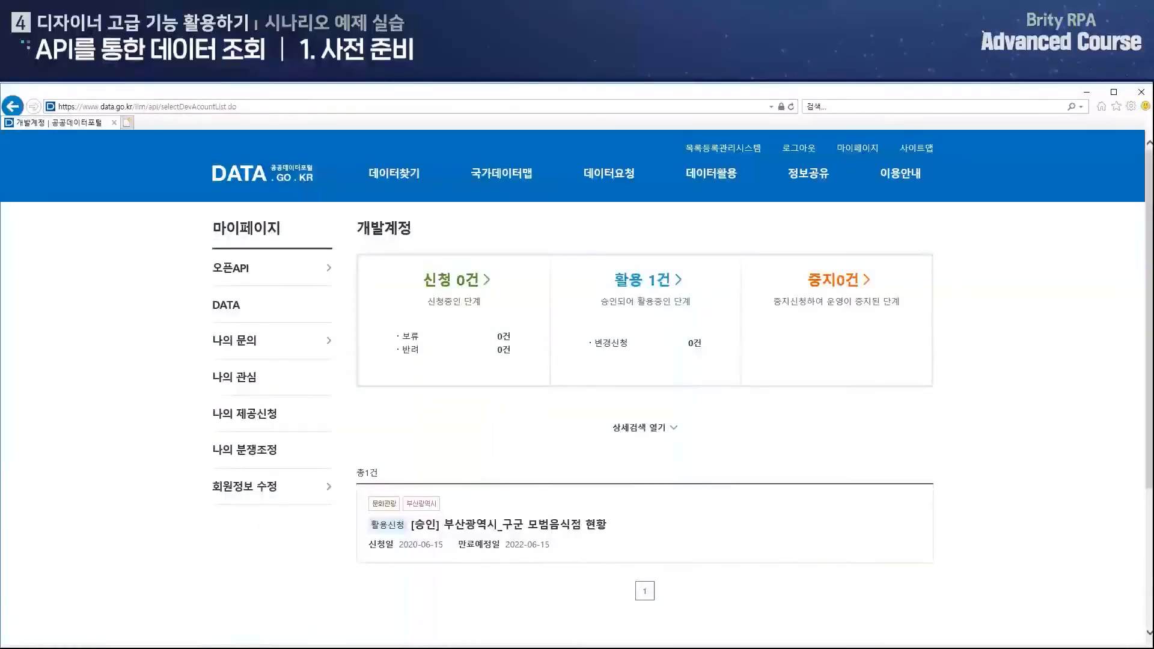
- Open the approved 부산광역시_구군 모범음식점 현황 development account and examine its authentication key, end point, data format and function details
scroll(577, 384, "down", 1)
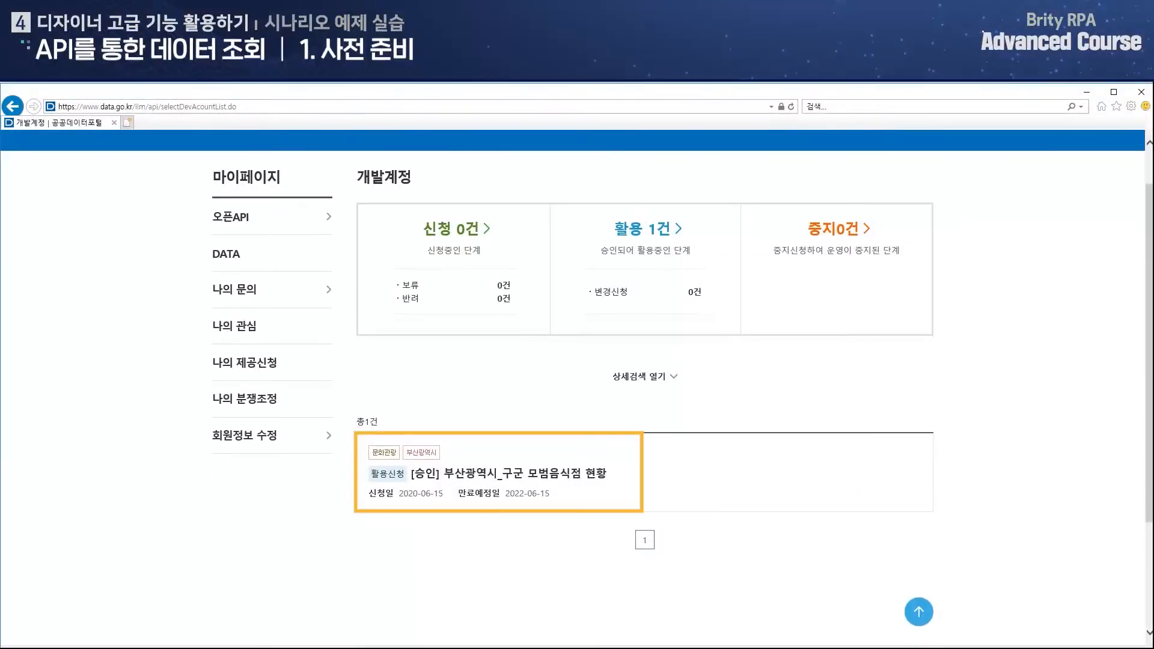
left_click(509, 473)
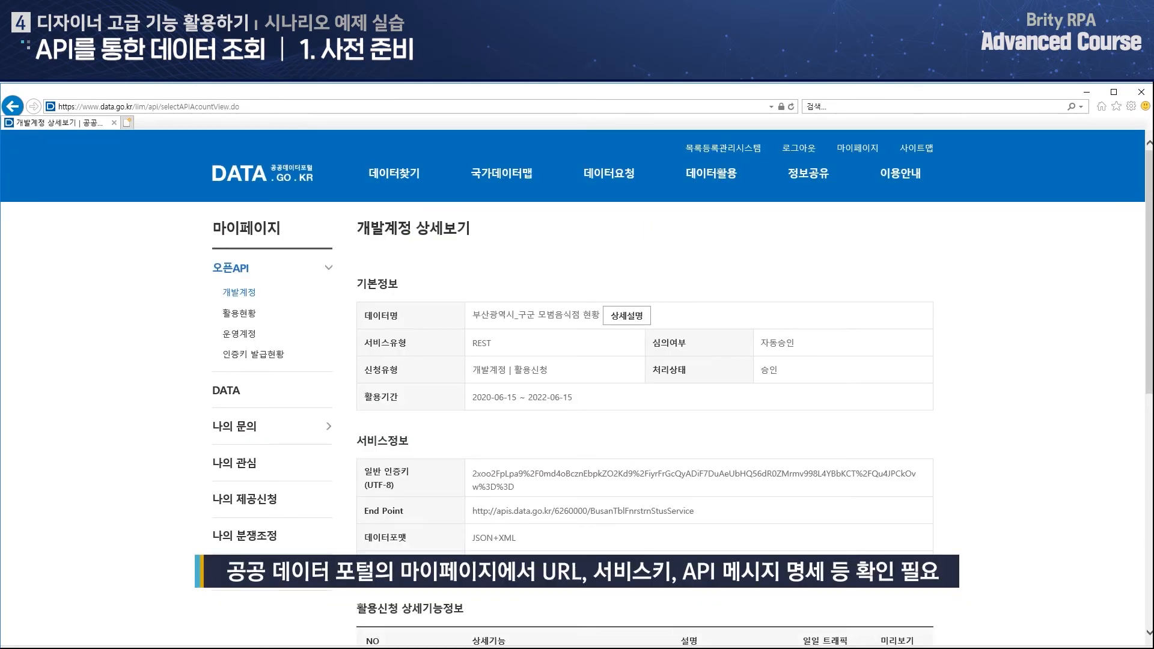
scroll(577, 388, "down", 2)
scroll(577, 388, "down", 3)
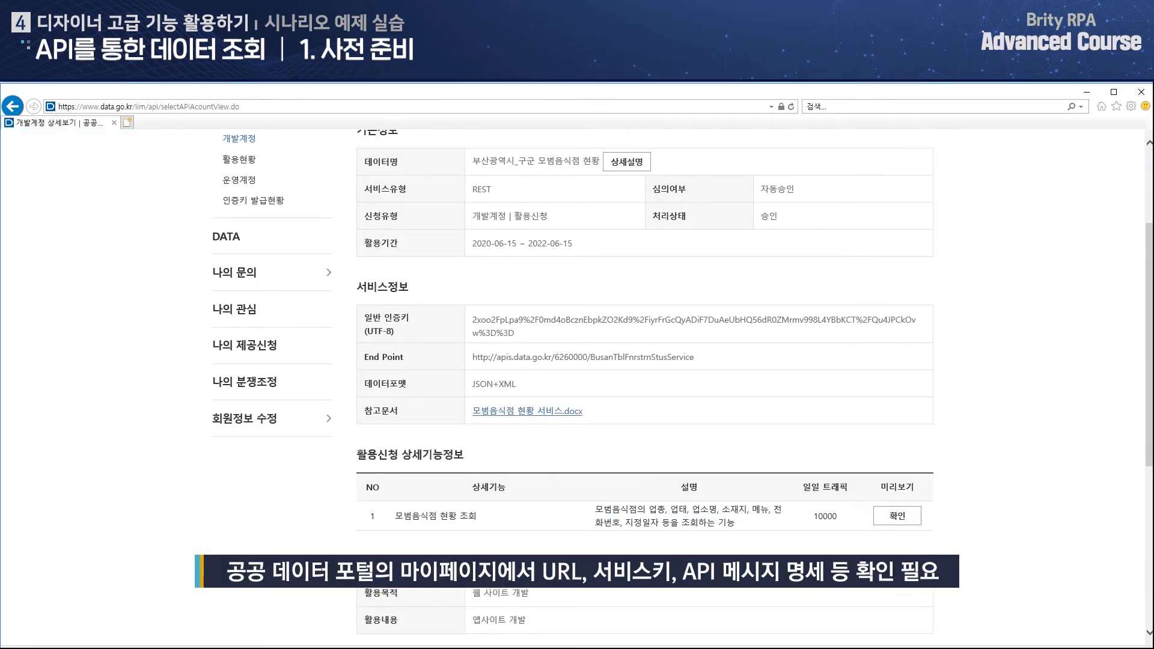
scroll(577, 387, "down", 2)
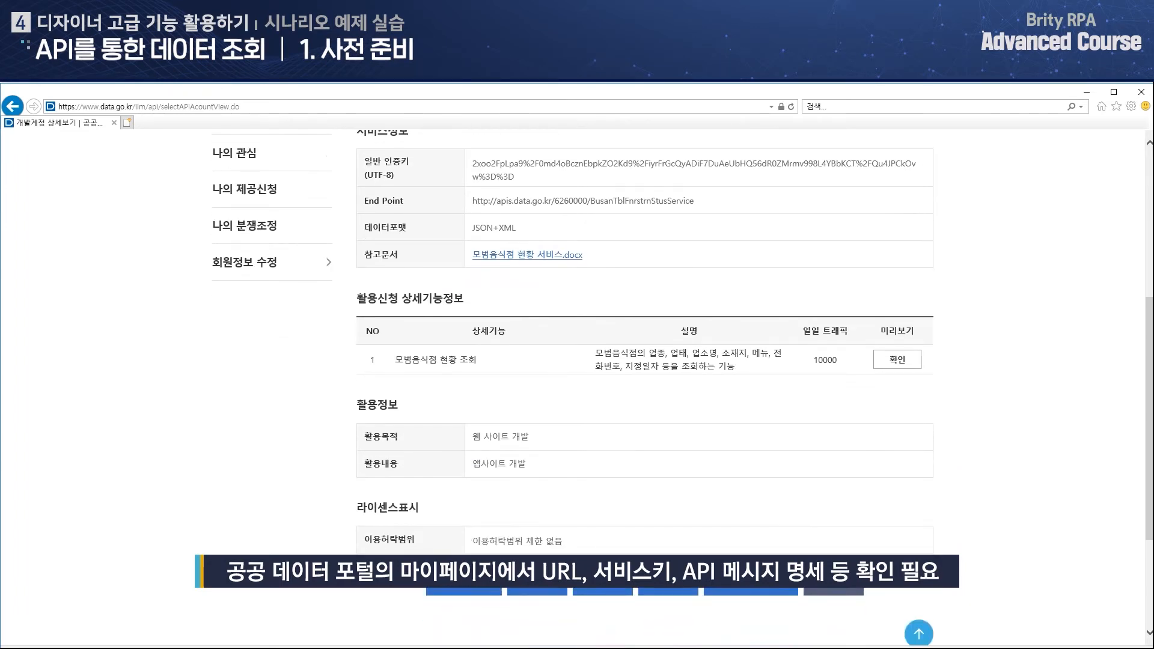
scroll(577, 388, "up", 6)
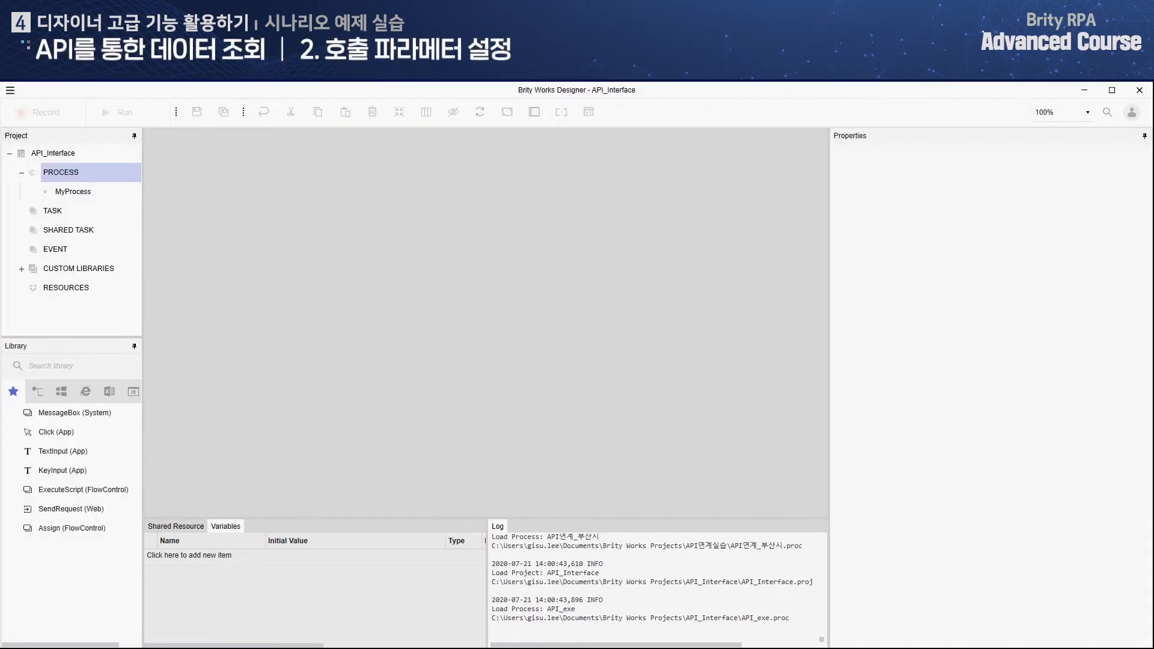
- Create a new process named API_exe and insert an ExecuteScript activity between START and END
right_click(71, 173)
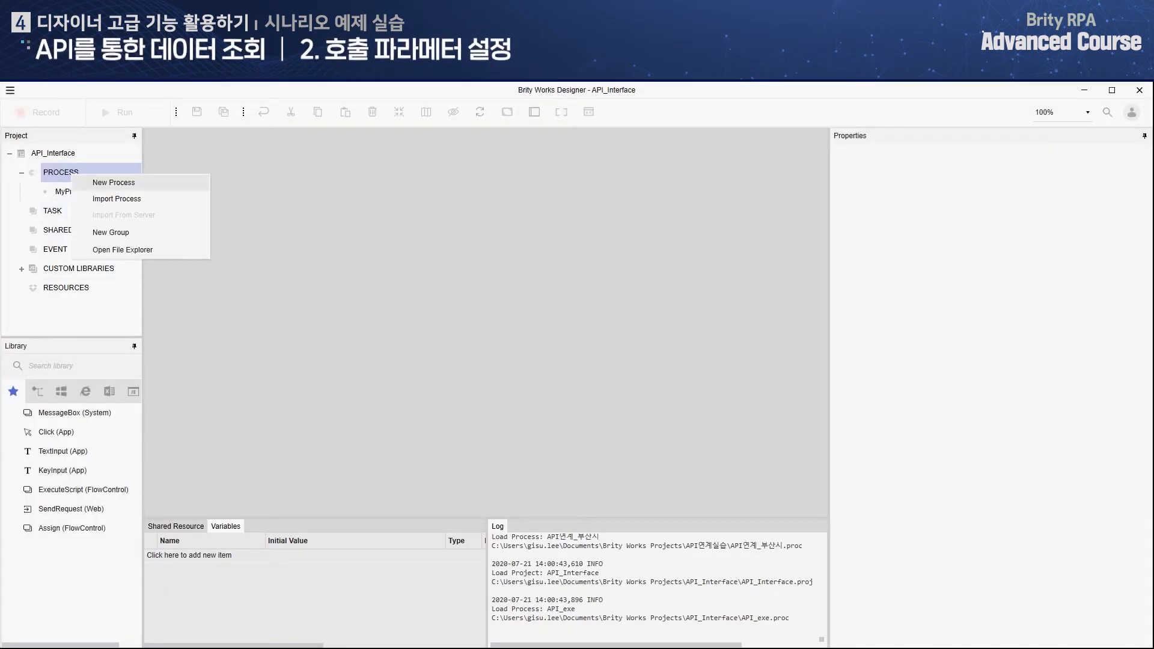
left_click(114, 182)
type("API_exe")
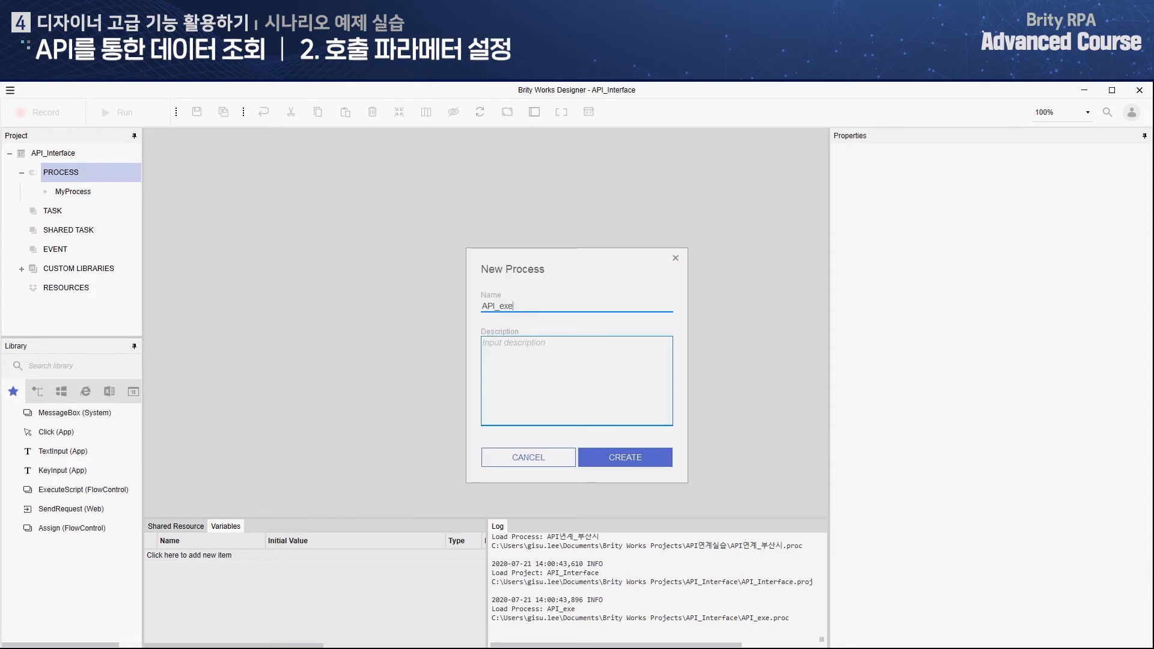
key("Return")
left_click_drag(76, 490, 391, 227)
left_click_drag(263, 241, 263, 241)
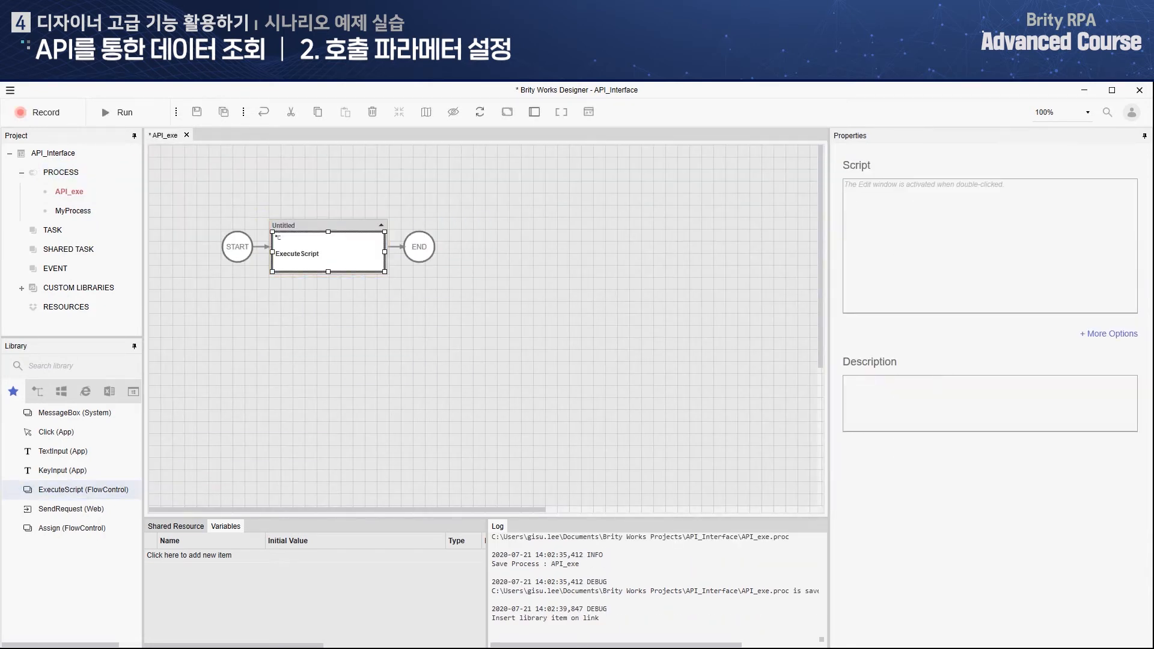
- In the ExecuteScript code, declare the variables numOfRows = '1000', pageNo = '1' and resultType = 'json'
double_click(989, 246)
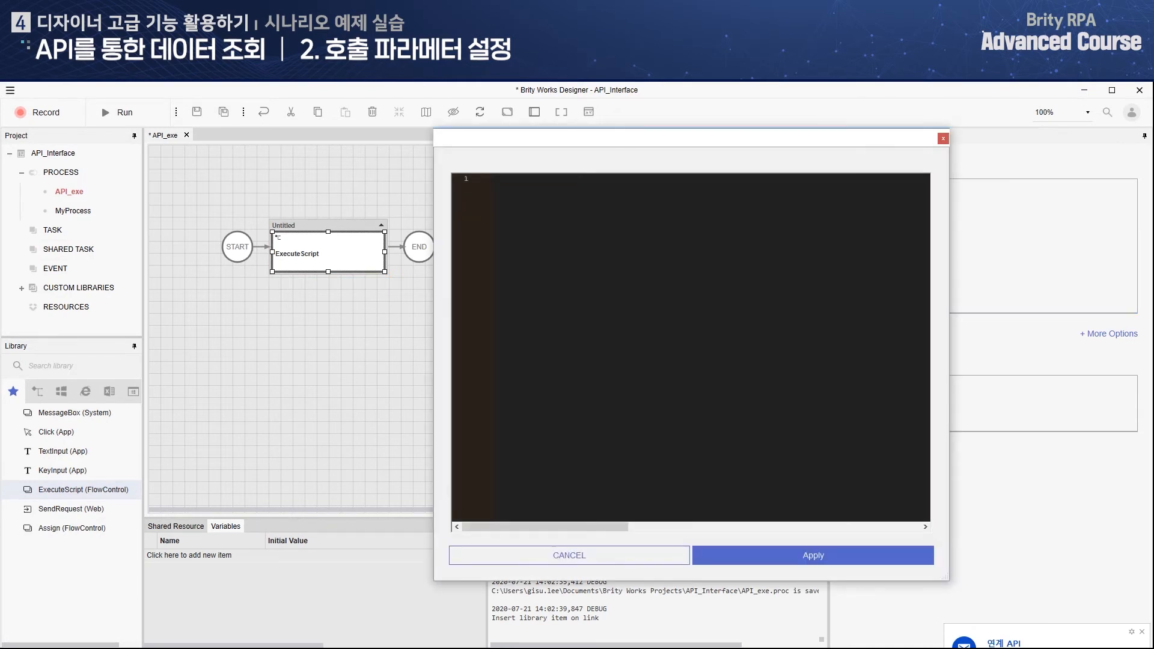
type("var numOfRows = '1000';")
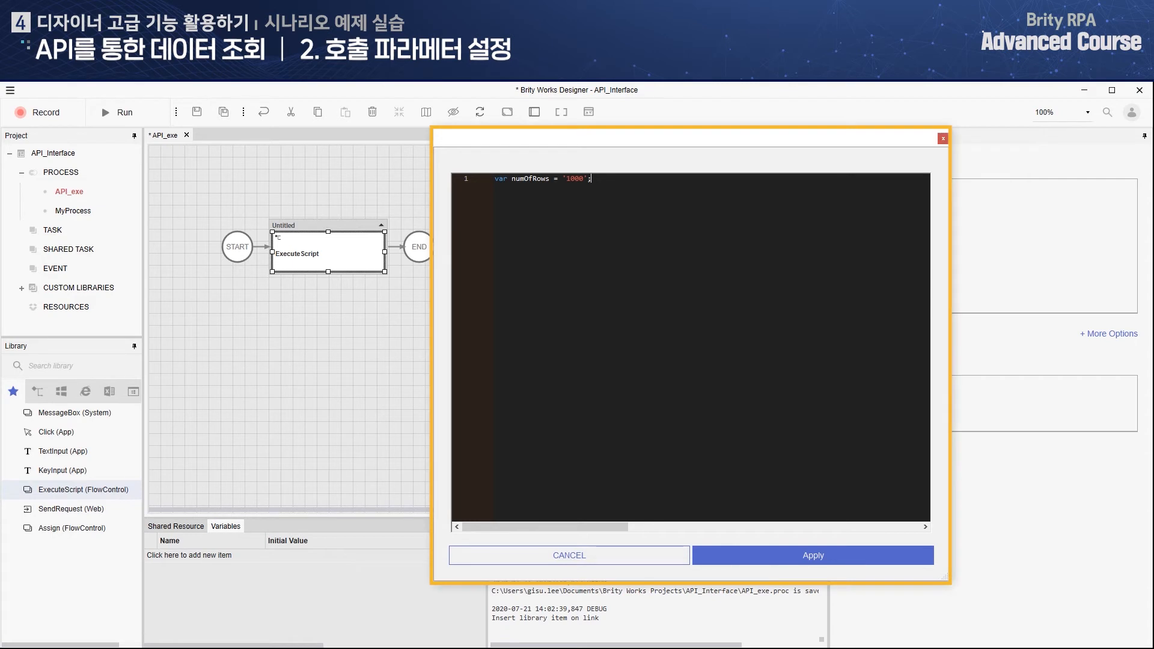
key("Return")
type("var pageNo = '1';")
key("Return")
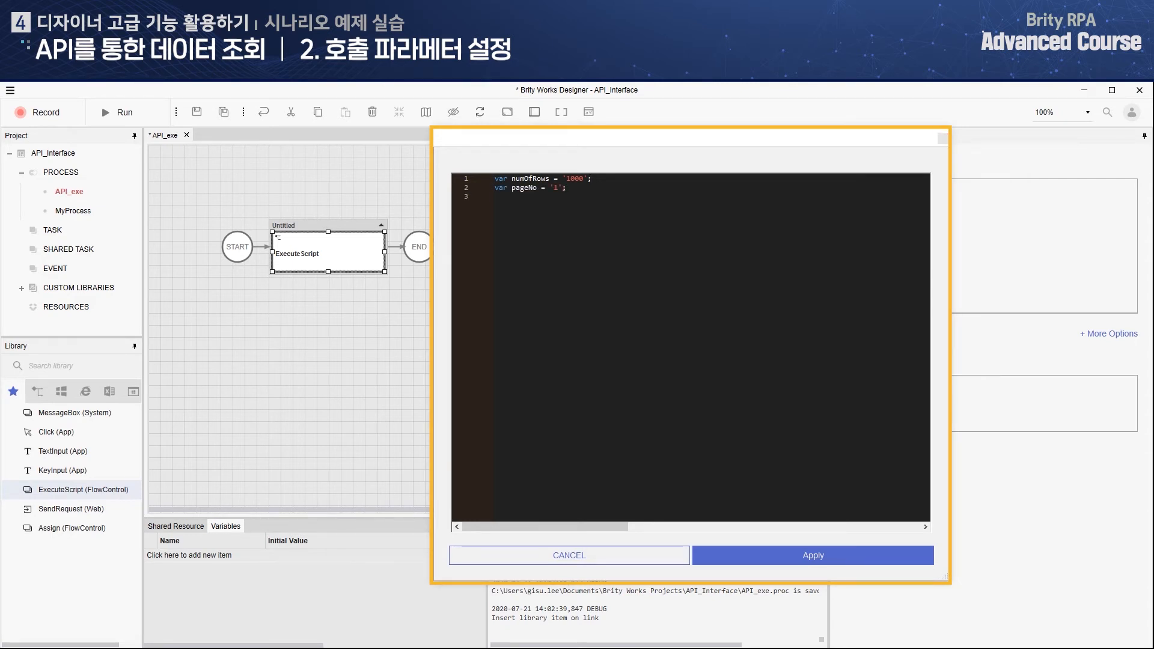
type("var resultType = 'json'")
key("Return")
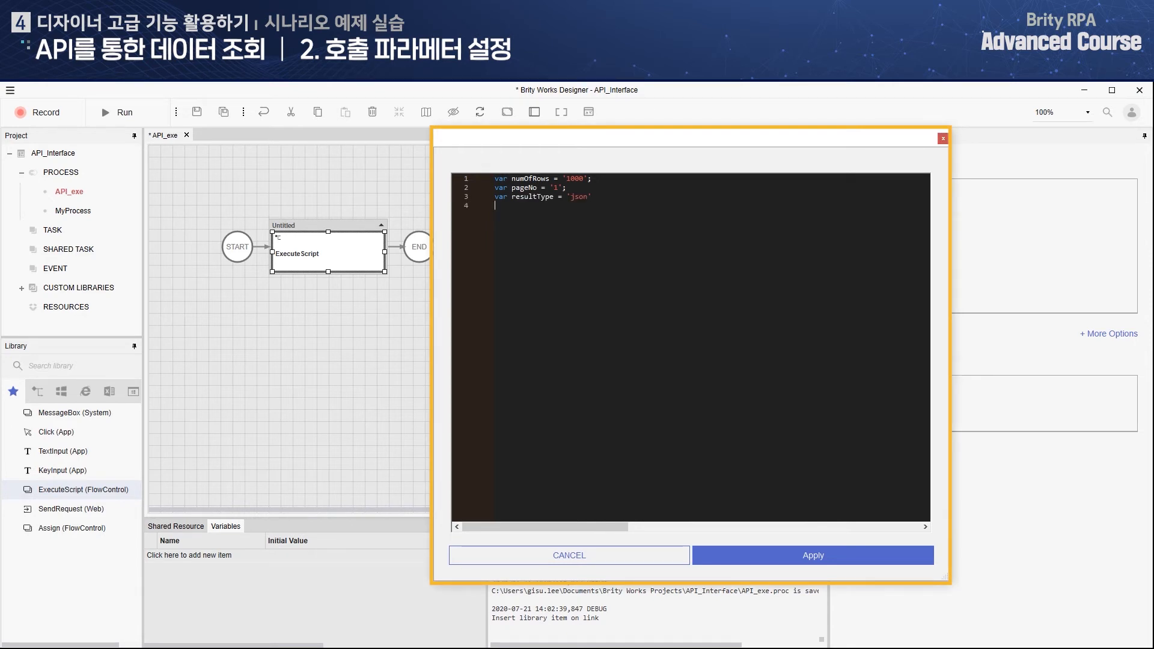
- Build this.sendParam in the script as a query string joining this.serviceKey, numOfRows, pageNo and resultType, starting with '?serviceKey='
key("Return")
type("this.sendParam = '?serviceKey=' + this.serviceKey  + '&numOfRows=' + numOfRows   + '&pageNo=' + pageNo  + '&resultType=' + resultType")
key("Return")
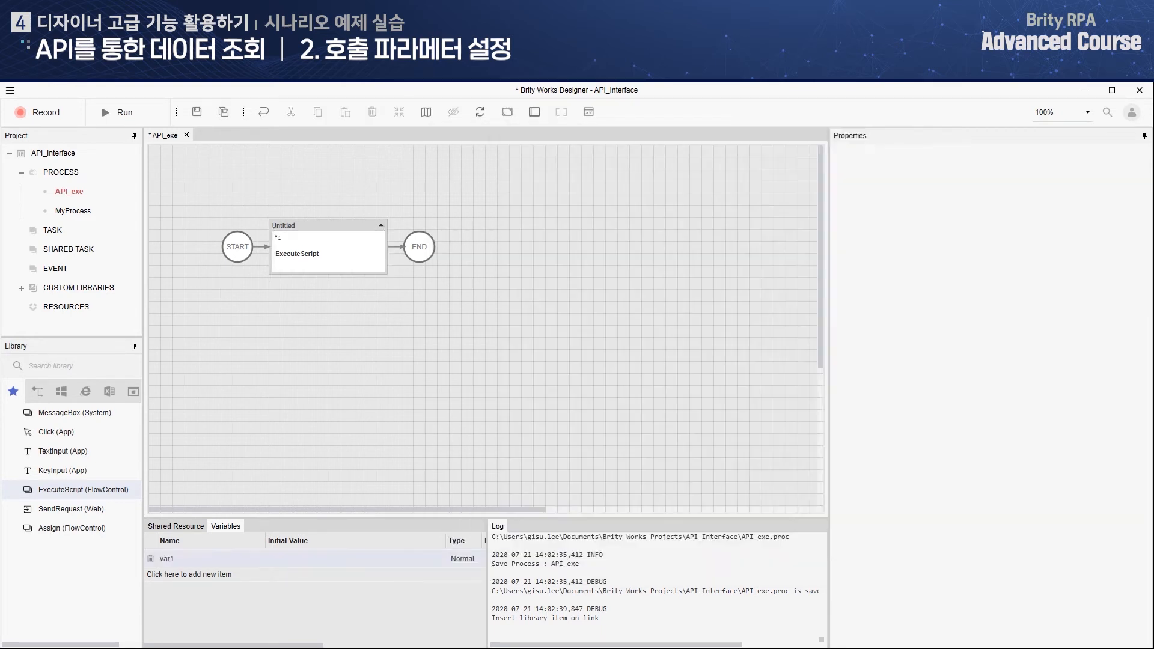
- Name the new process variable serviceKey and paste the API authentication key as its initial value
double_click(210, 559)
type("serviceKey")
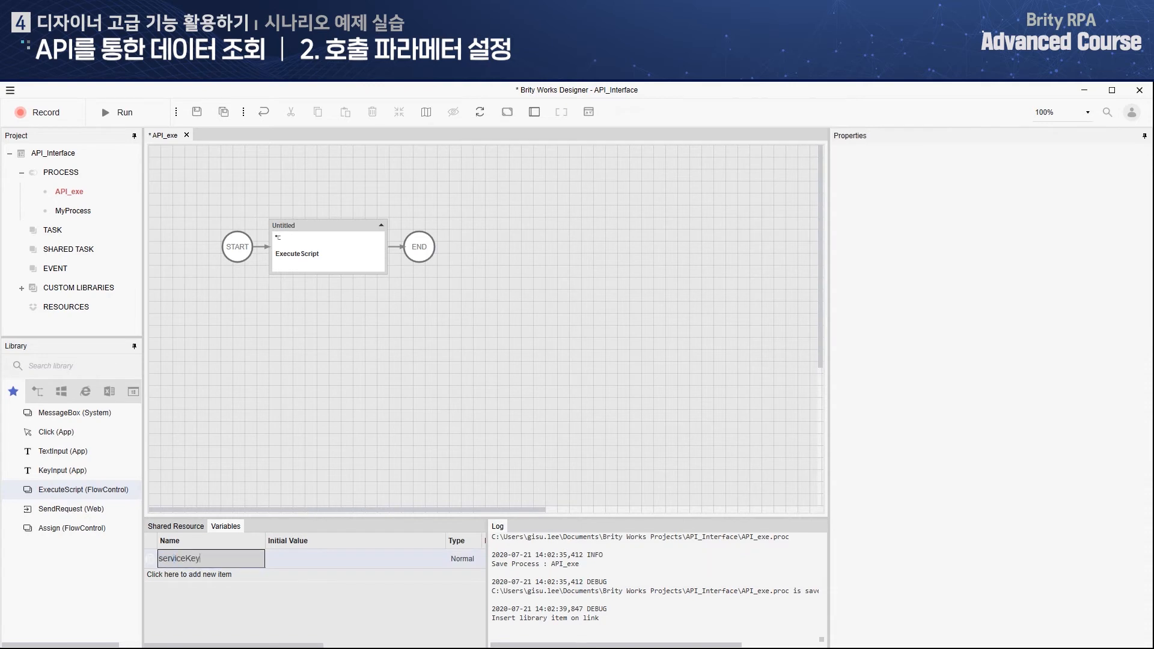
left_click(355, 559)
key("ctrl+v")
- Add a process variable named sendParam without an initial value
left_click(190, 574)
double_click(211, 578)
type("sendParam")
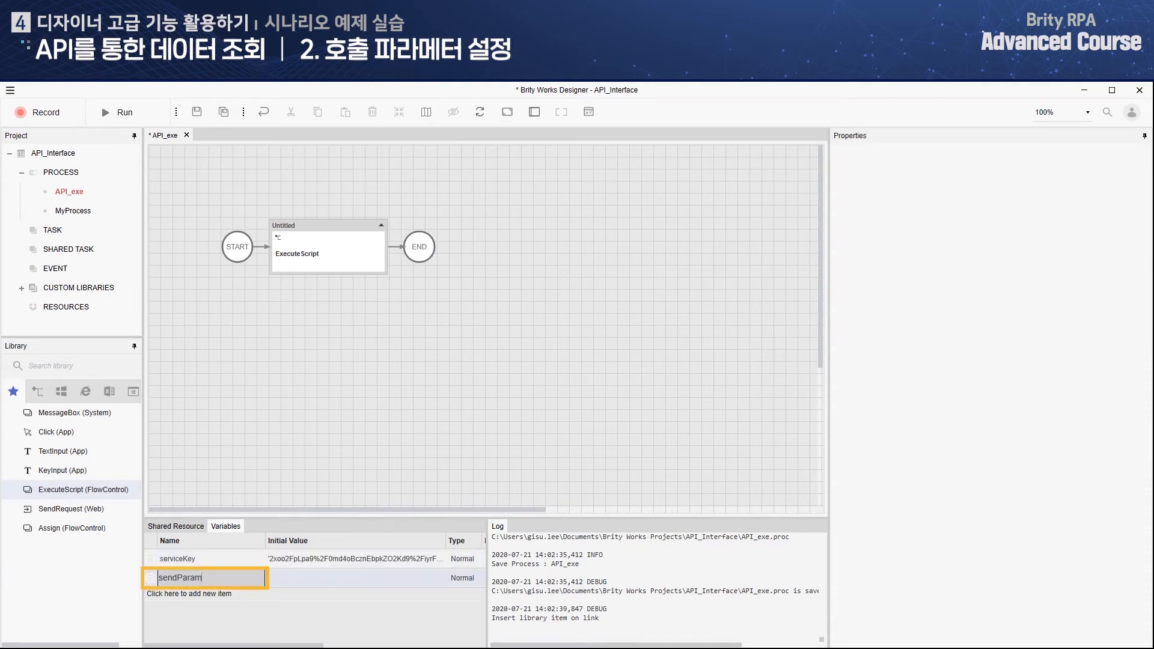
key("Return")
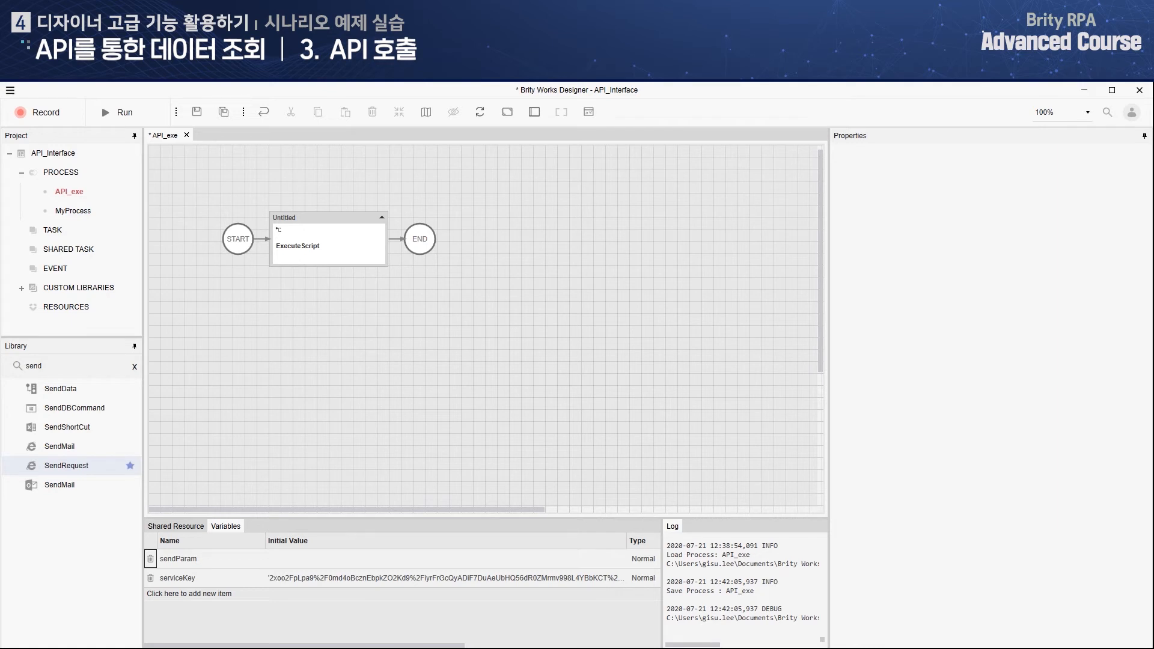
- Add a process variable named sendResult without an initial value
left_click(189, 594)
double_click(188, 596)
type("sendResult")
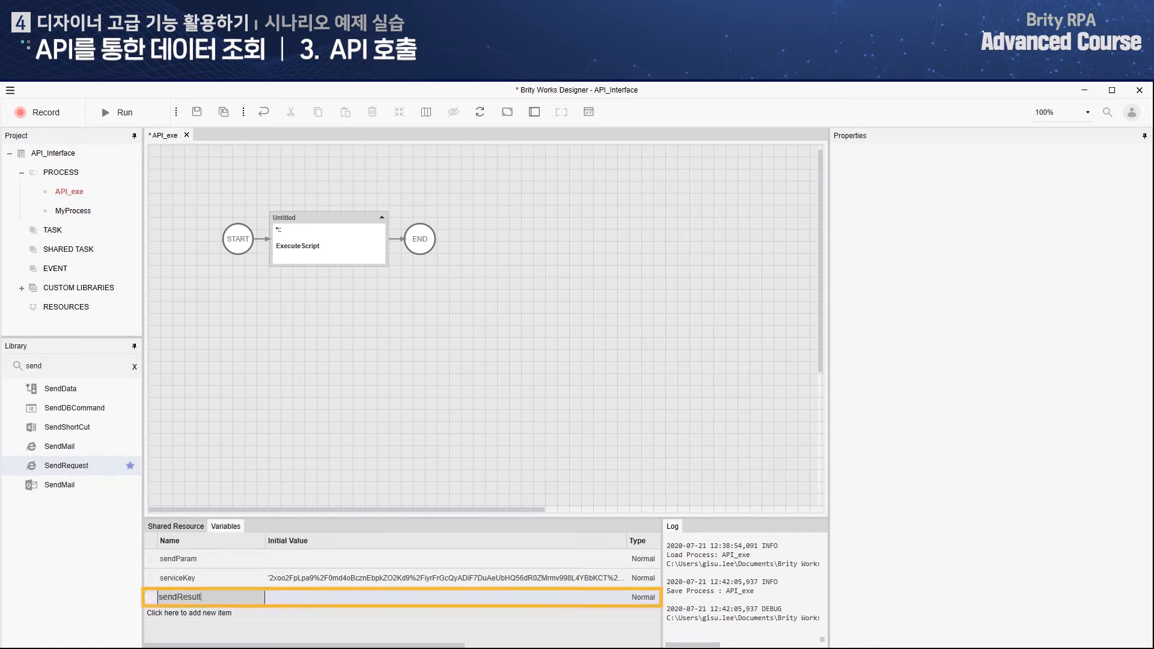
left_click(188, 613)
double_click(189, 616)
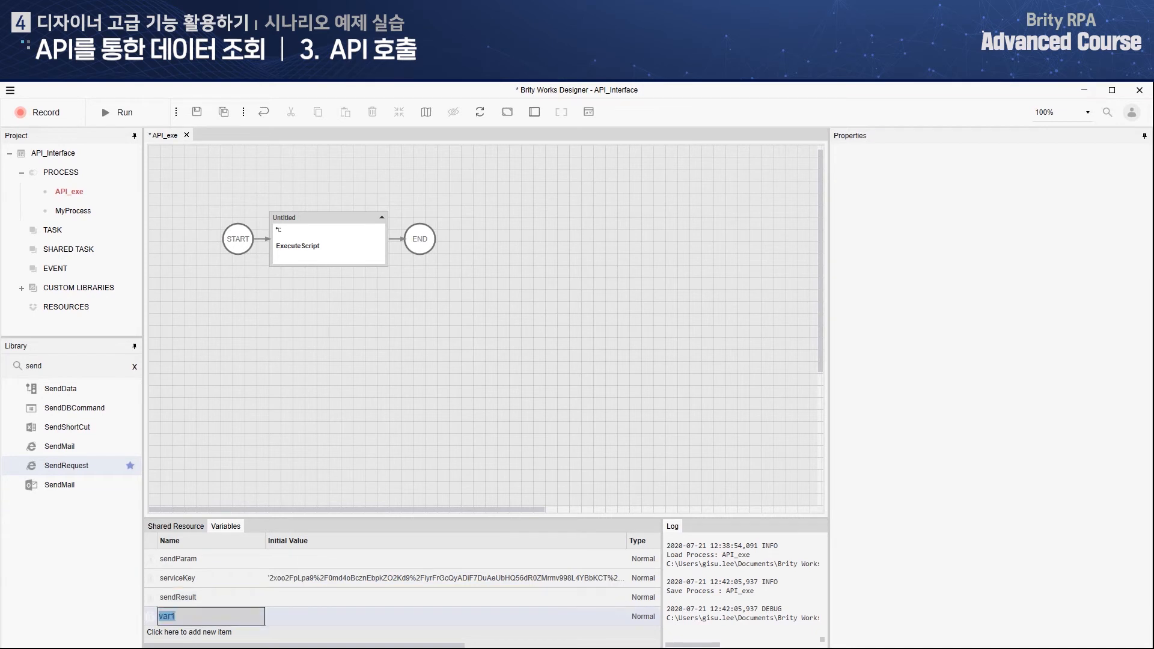
type("url")
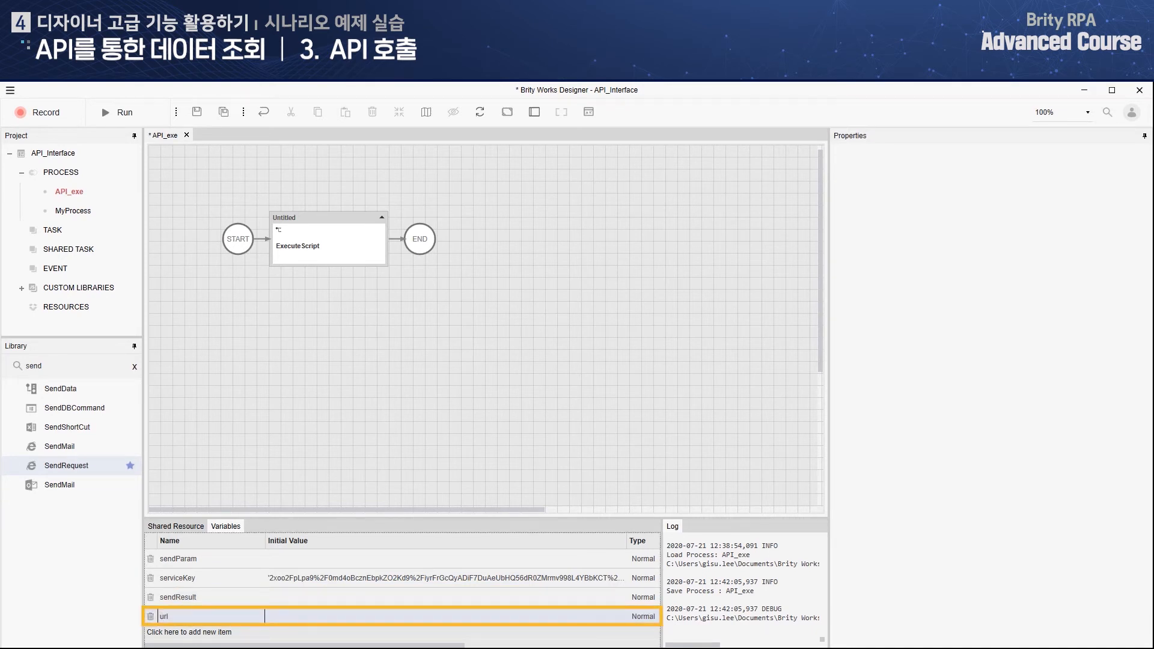
key("Return")
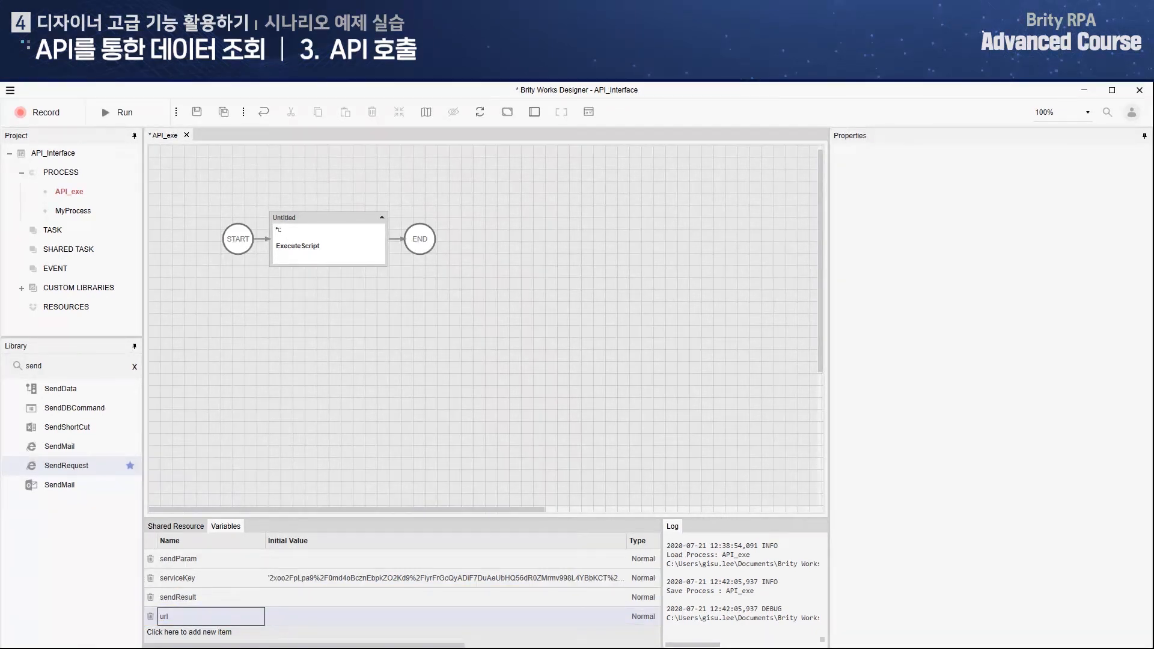
double_click(445, 617)
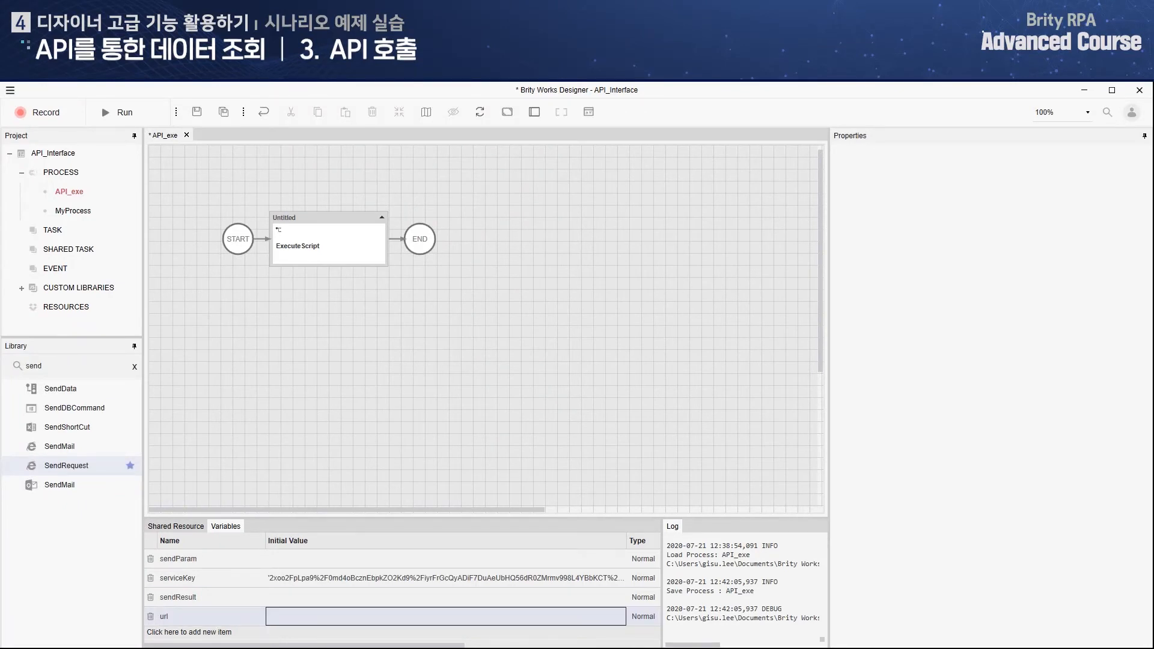
type("'http://apis.data.go.kr/6260000/BusanTblFnrstrnStusService/getTblFnrstrnStusInfo'")
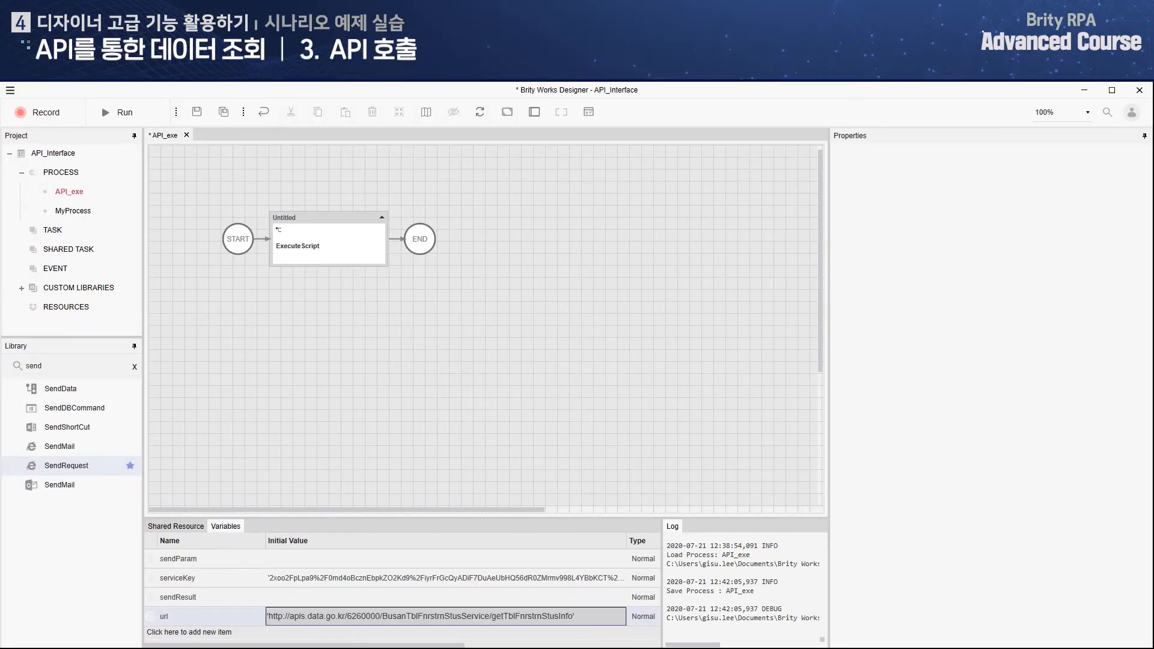
key("Return")
- Insert a SendRequest activity below ExecuteScript and set its response output to this.sendResult
left_click(328, 247)
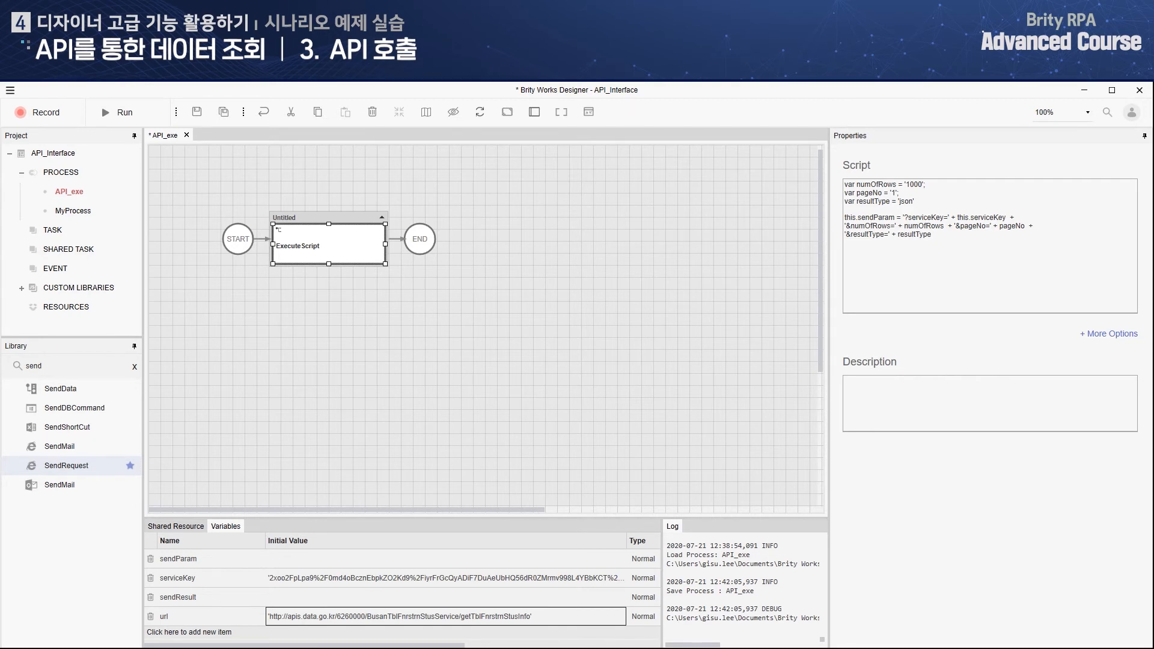
left_click(66, 465)
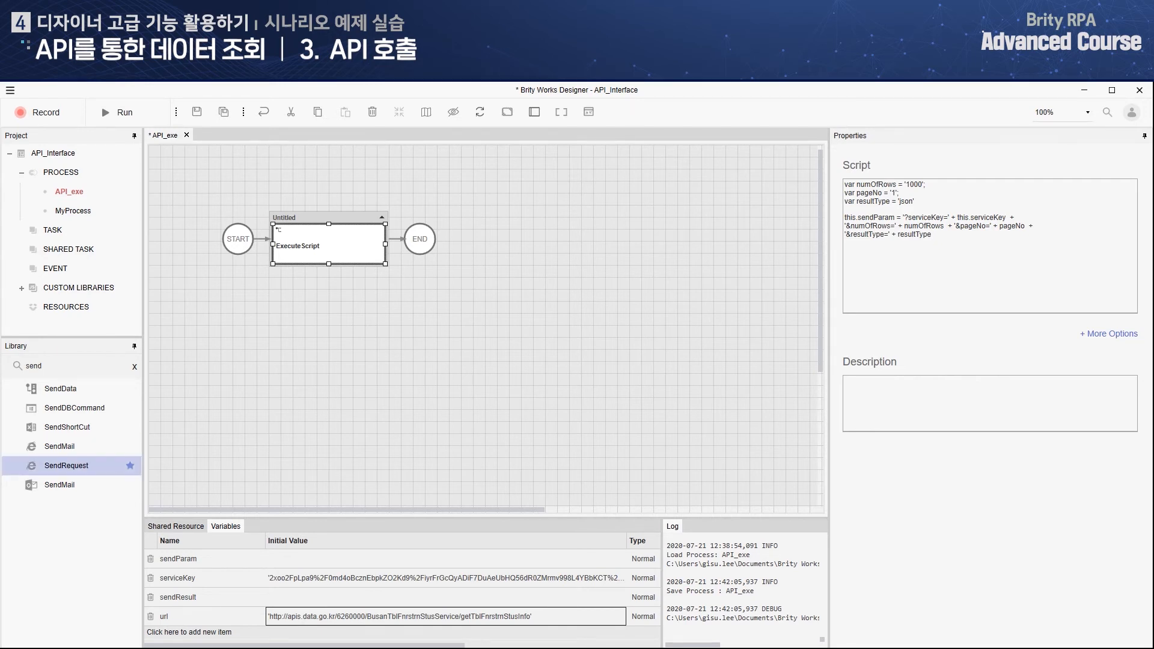
left_click_drag(66, 465, 329, 282)
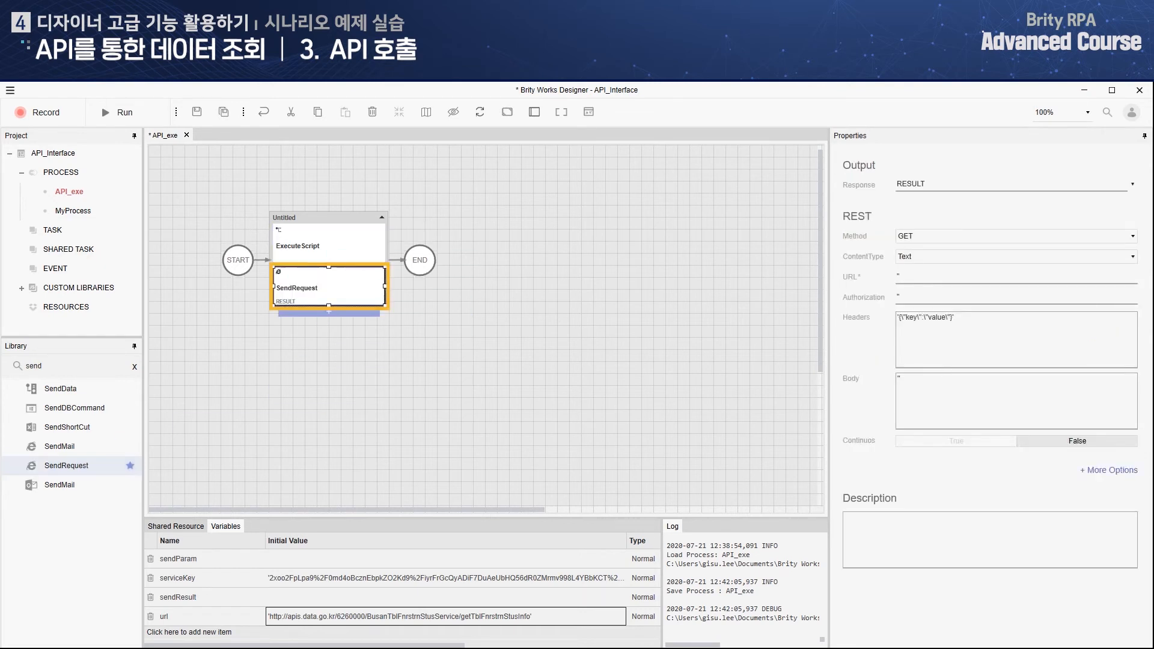
left_click(1132, 184)
left_click(923, 240)
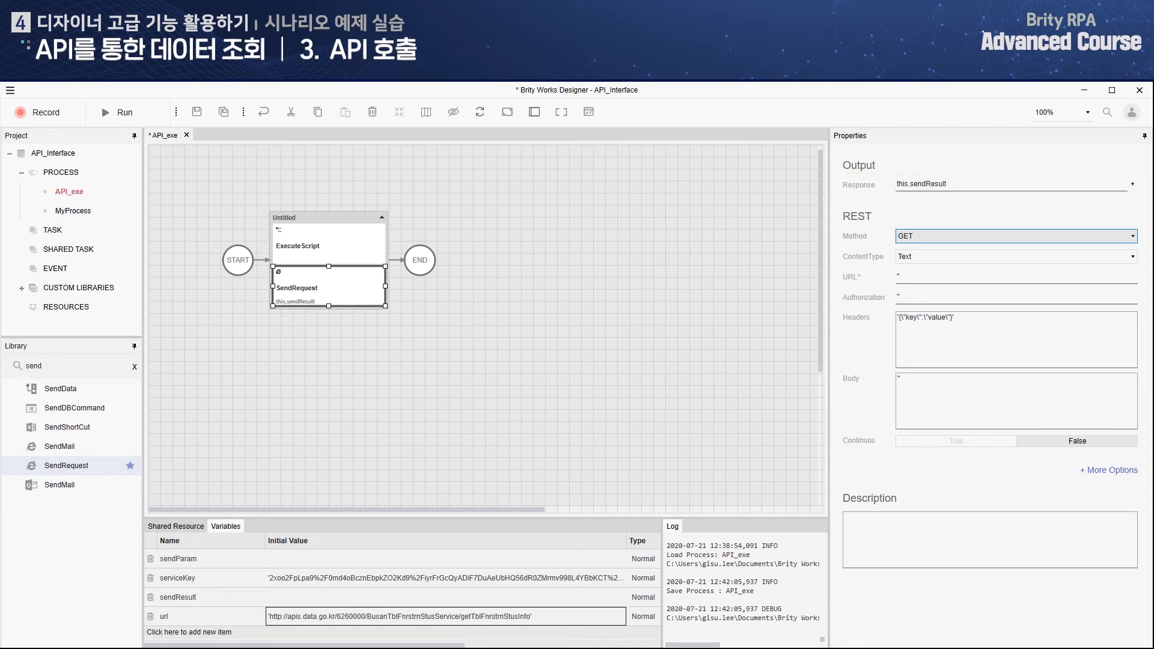
- Set the SendRequest method to GET and its content type to application/json
left_click(1015, 236)
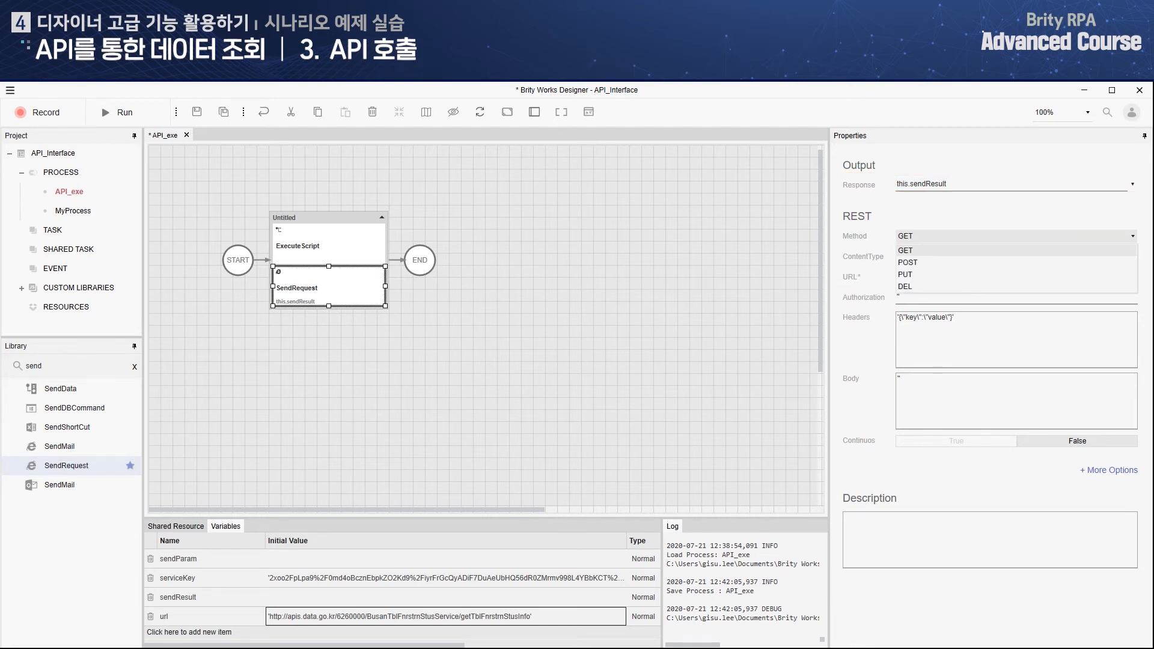
left_click(1016, 252)
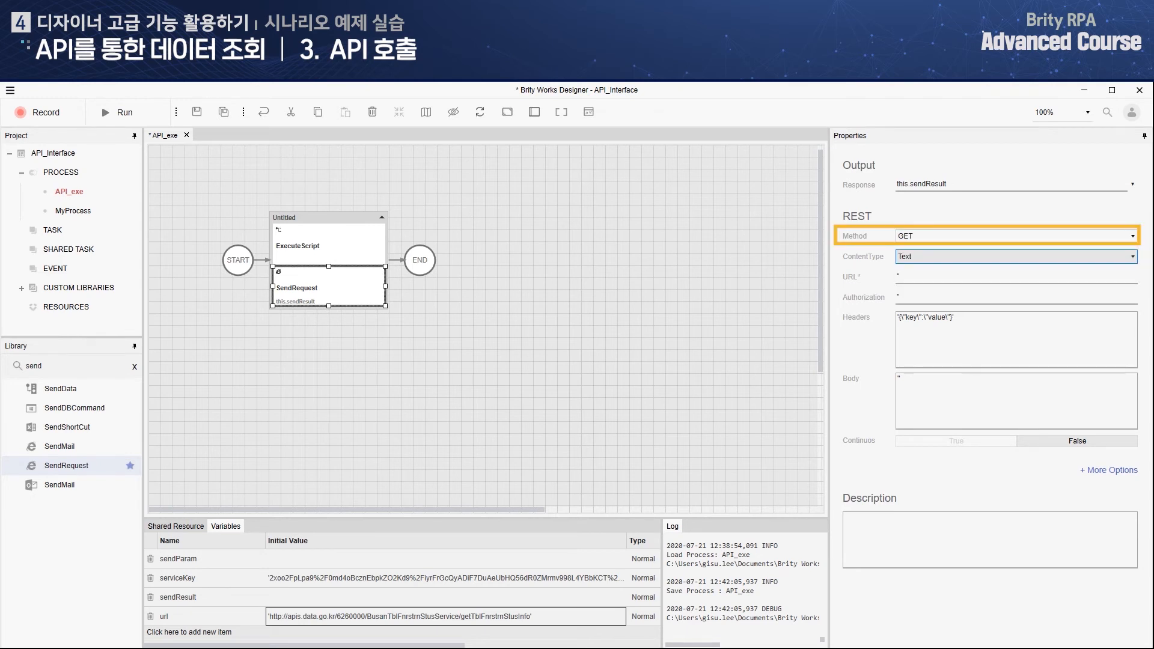
left_click(1015, 257)
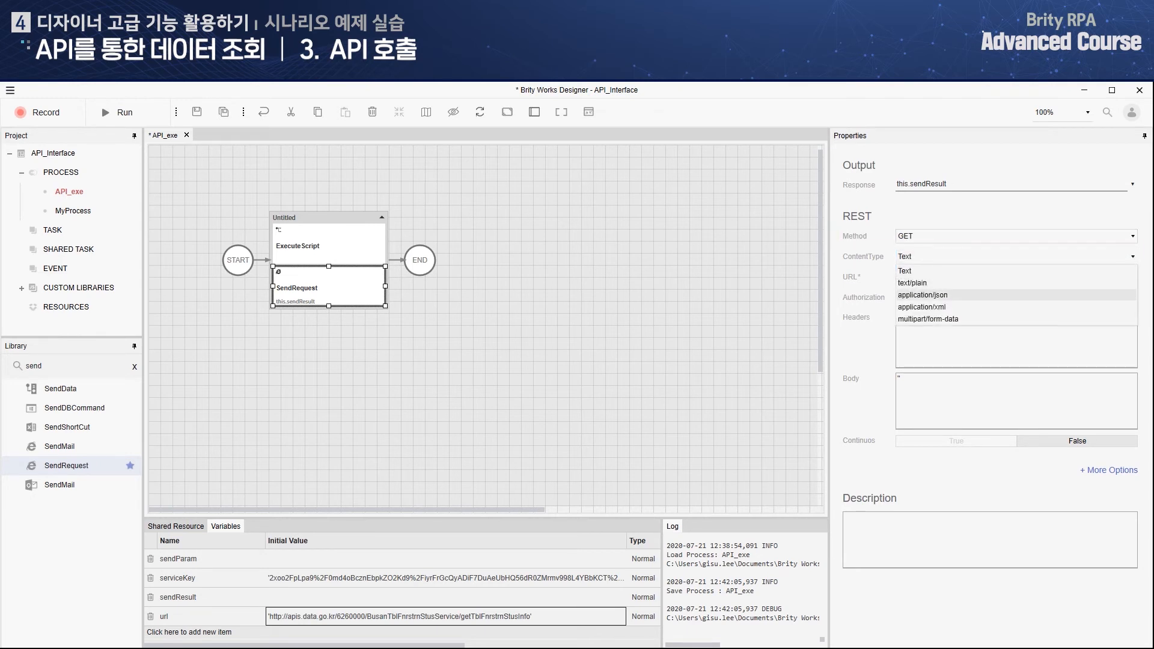
left_click(1016, 295)
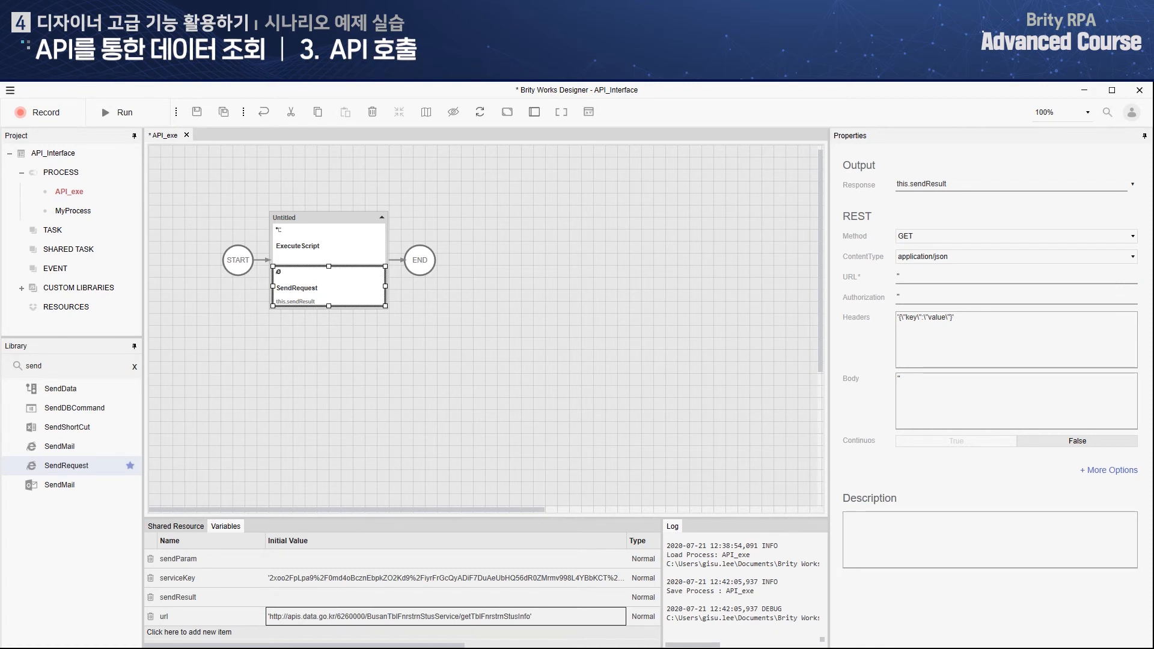
- Set the SendRequest URL to this.url + this.sendParam and save all changes
left_click(1016, 277)
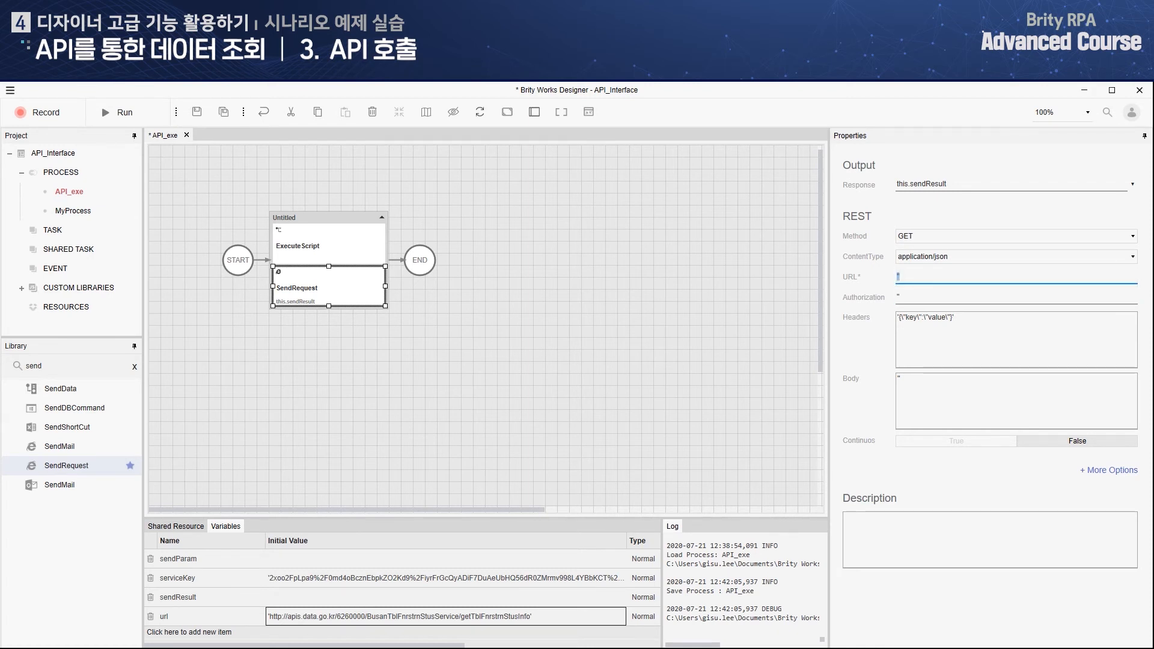
type("this.url + this.sendParam")
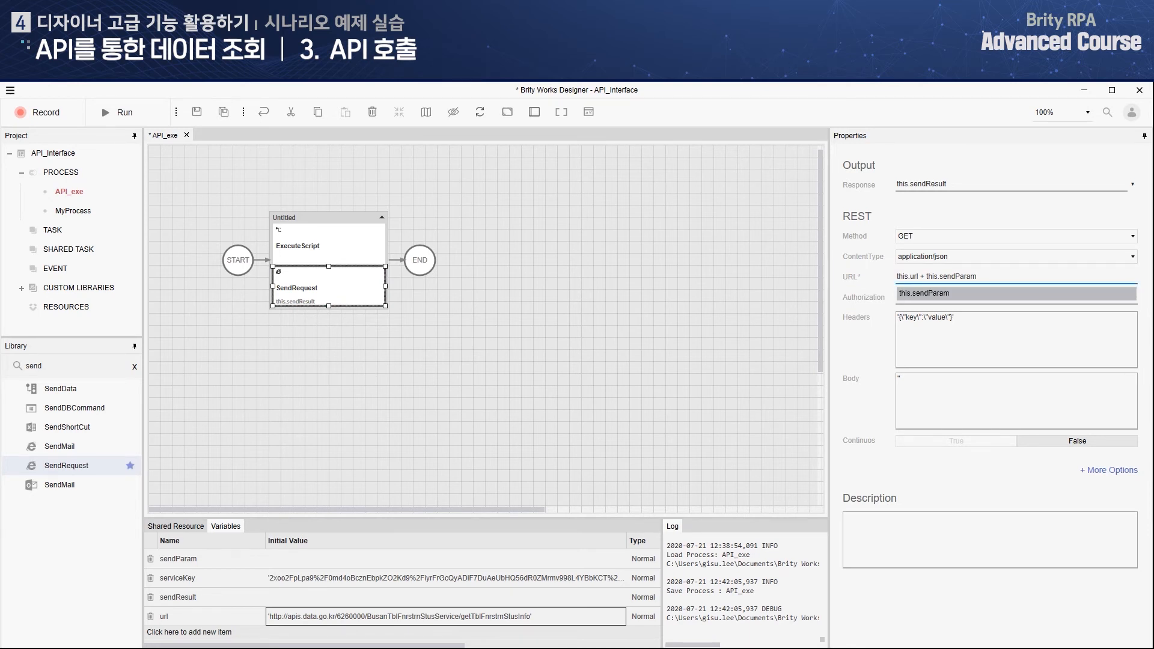
left_click(931, 277)
left_click(601, 337)
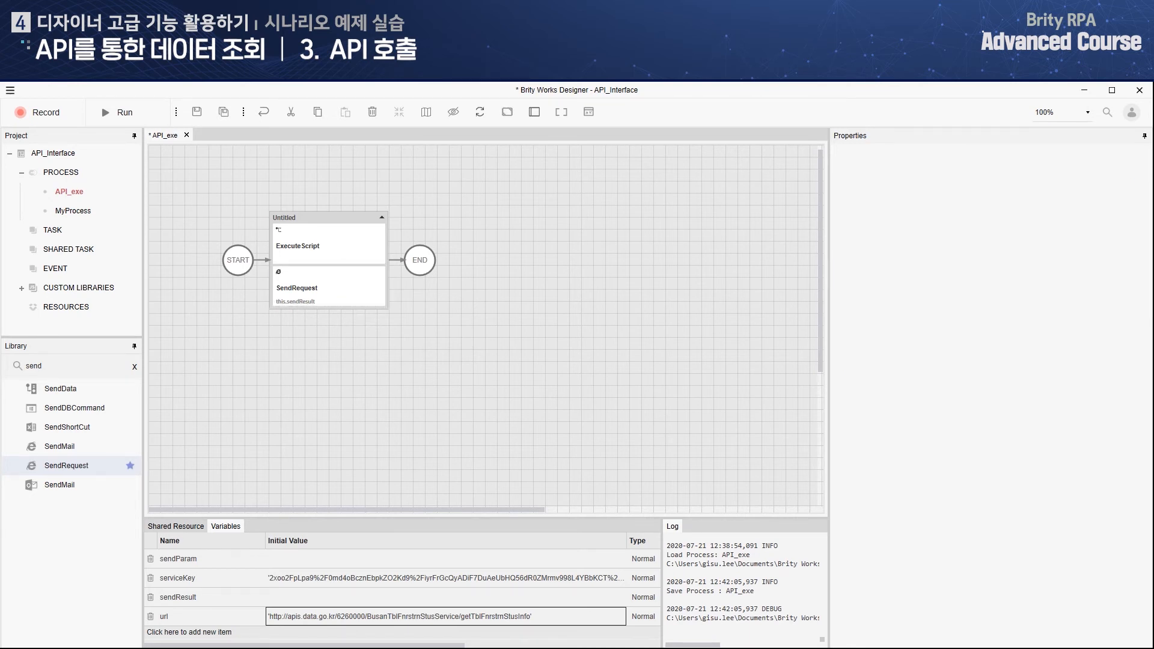
left_click(223, 112)
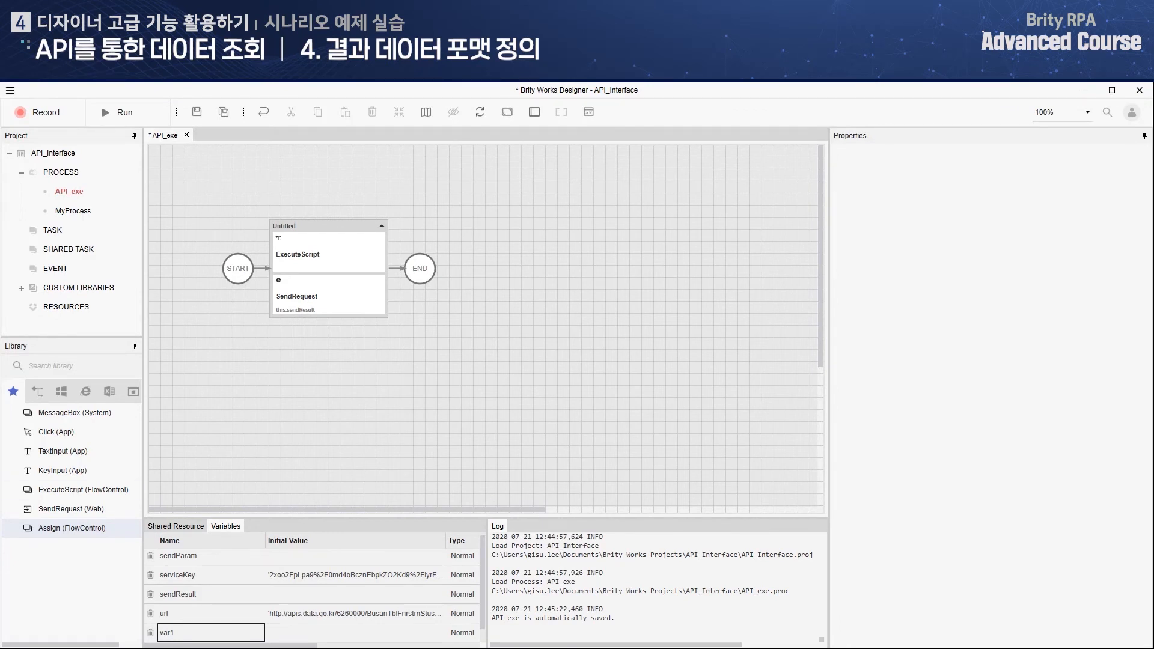
- Rename the newly added variable var1 to resultJson
double_click(167, 633)
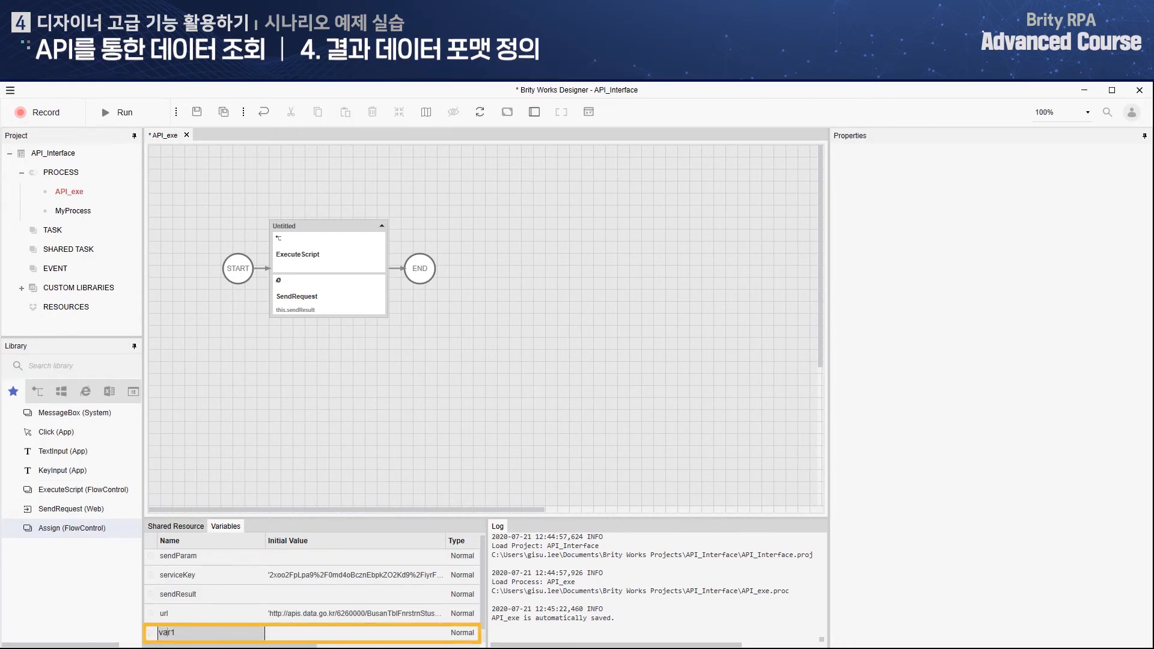
type("resultJson")
key("Return")
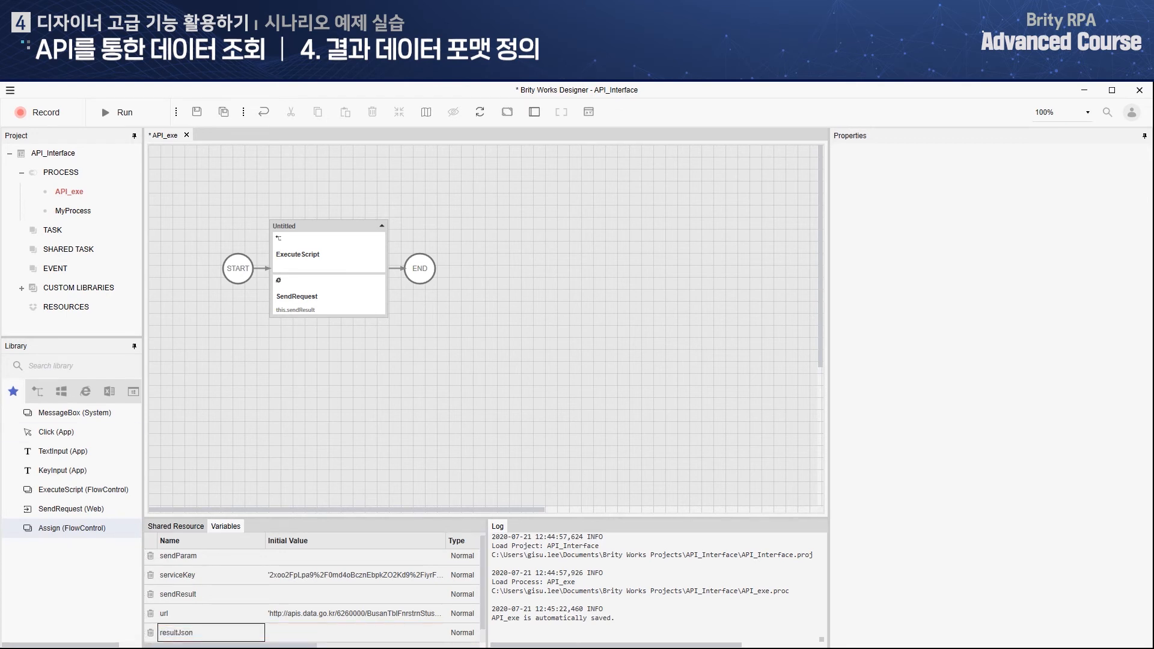
- Insert an Assign activity below SendRequest that stores JSON.parse(this.sendResult.Content) in this.resultJson
left_click(71, 529)
left_click_drag(72, 527, 360, 316)
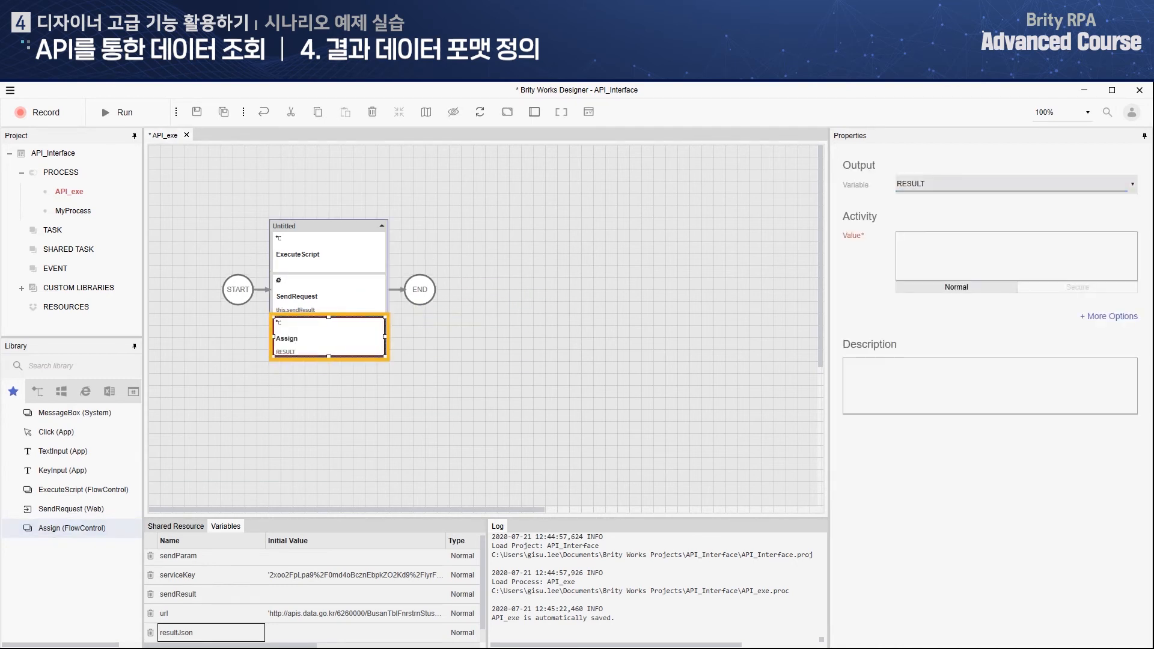
left_click(961, 184)
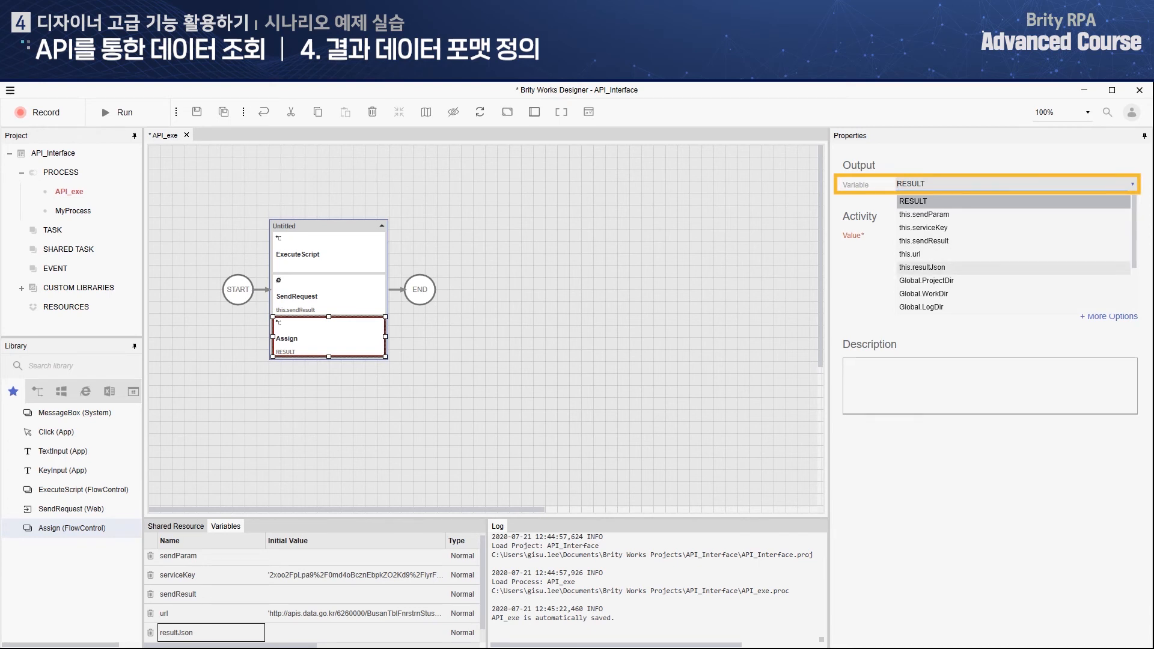
left_click(922, 267)
left_click(937, 259)
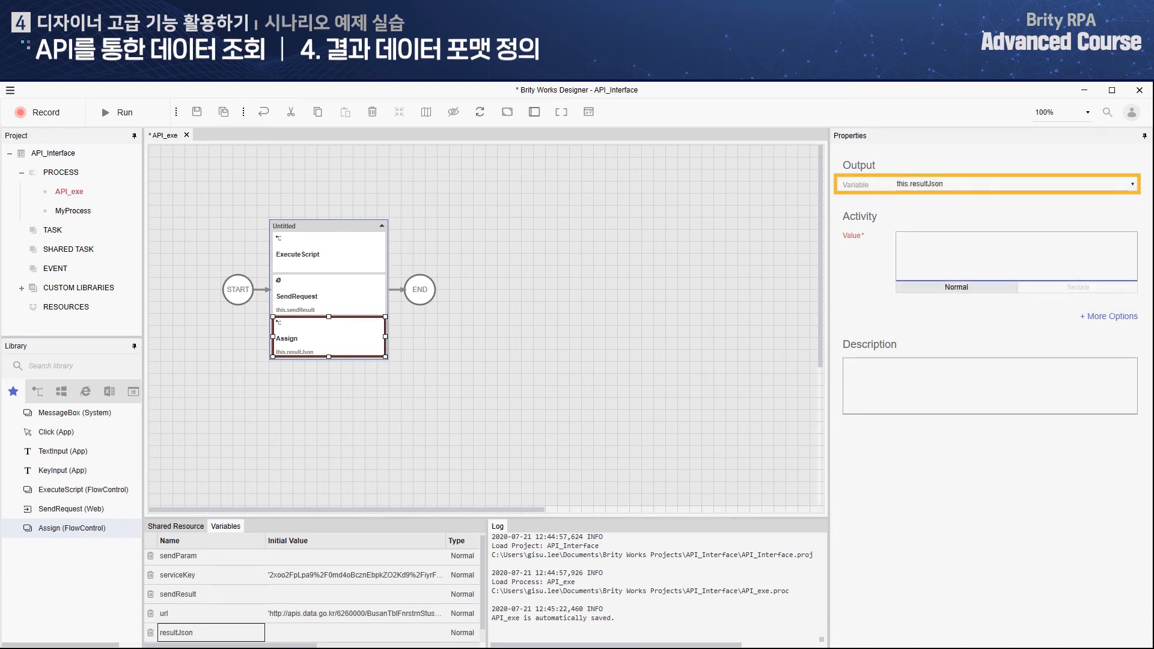
type("JSON.parse(this.sendResult.Content)")
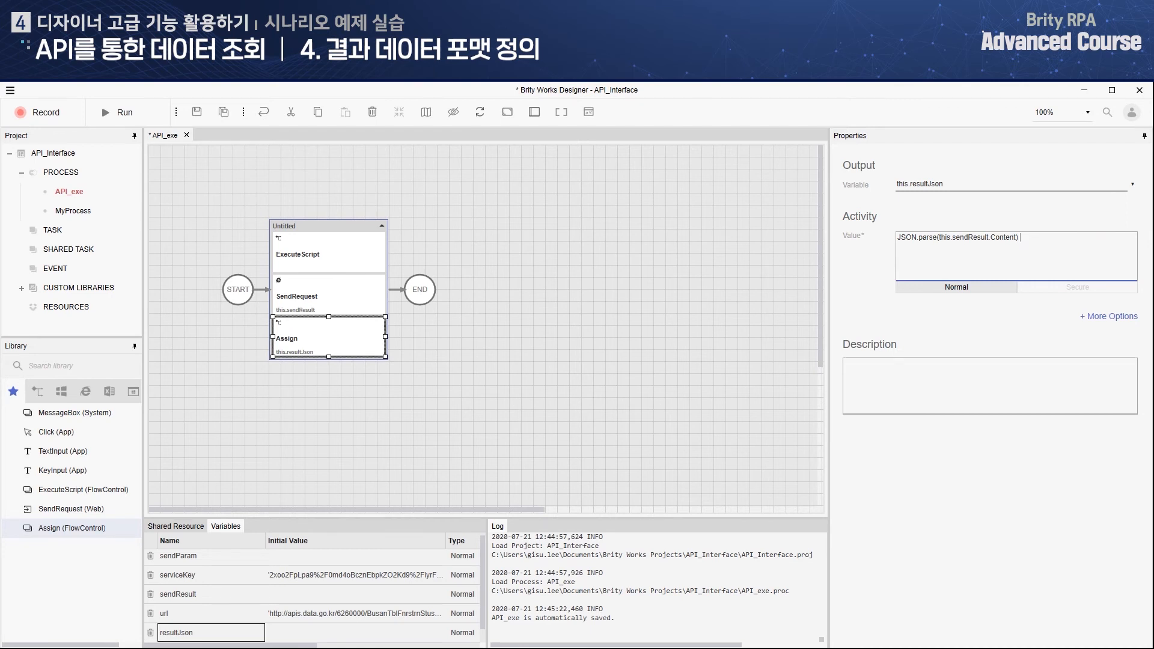
- Save the process and insert an If activity between the main activity group and END
left_click(517, 300)
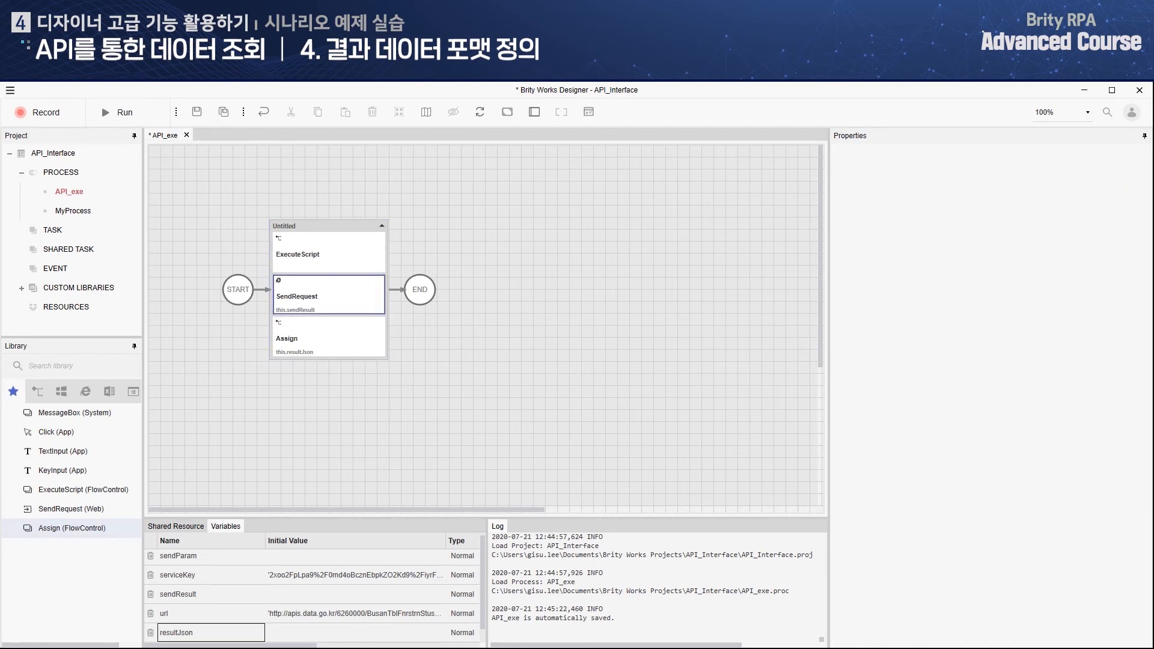
key("ctrl+s")
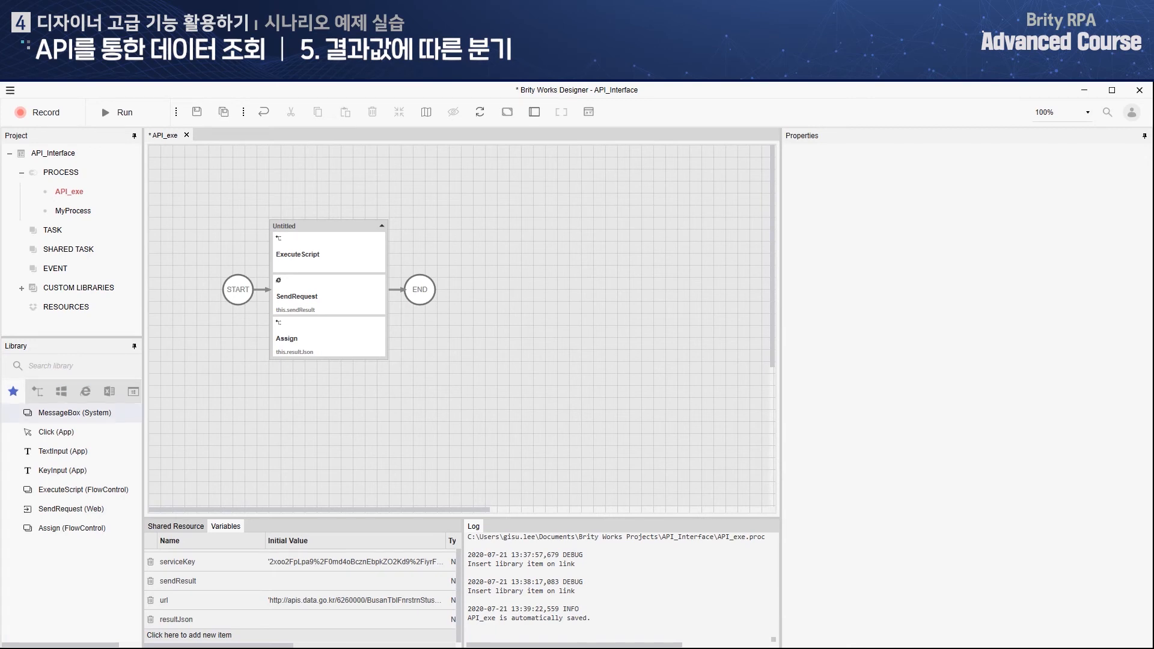
left_click(51, 366)
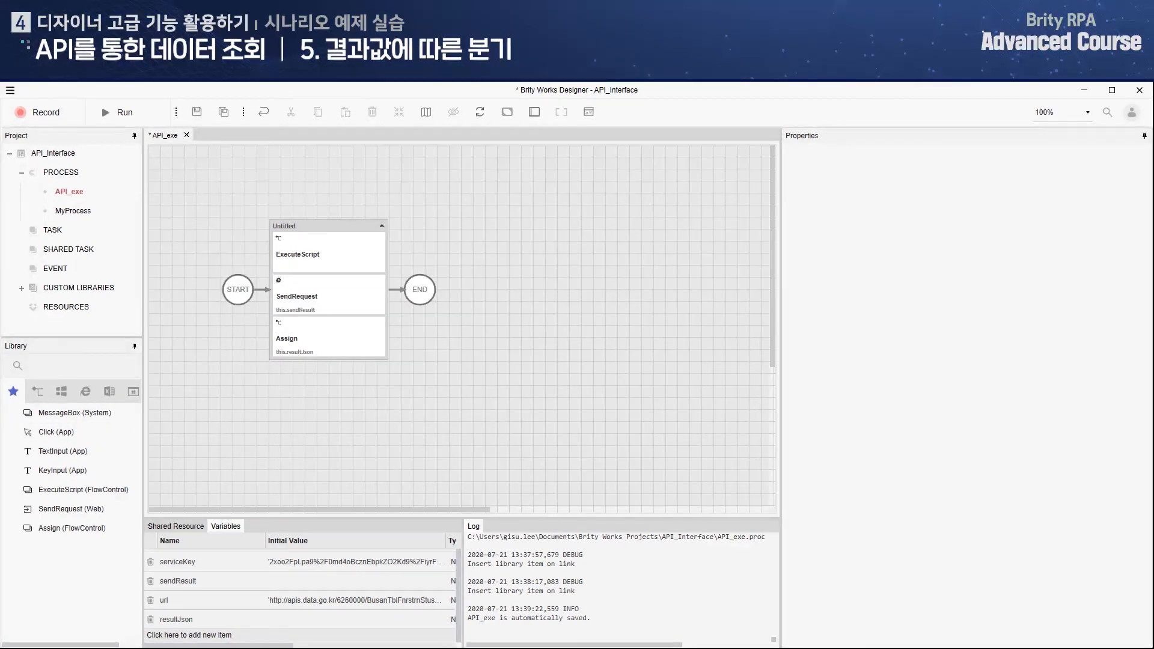
type("if")
left_click_drag(47, 389, 415, 287)
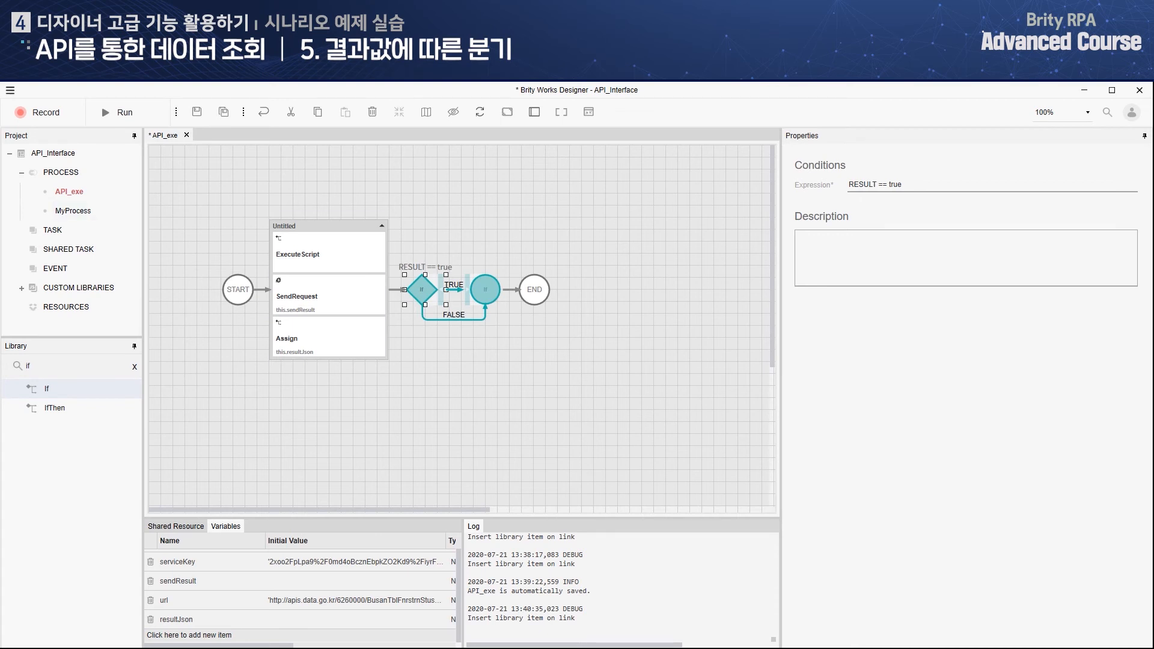
- Set the If expression to this.resultJson.getTblFnrstrnStusInfo.header.code == '00'
key("ctrl+a")
type("this.resultJson.getTblFnrstrnStusInfo.header.code == '00'")
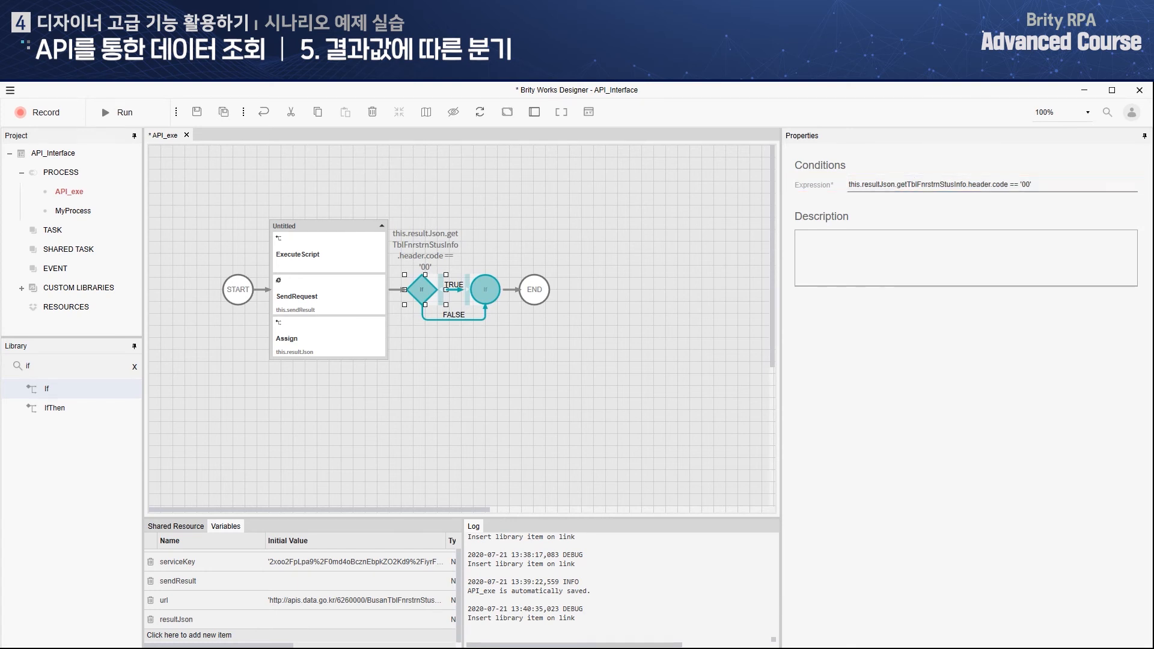
left_click(456, 408)
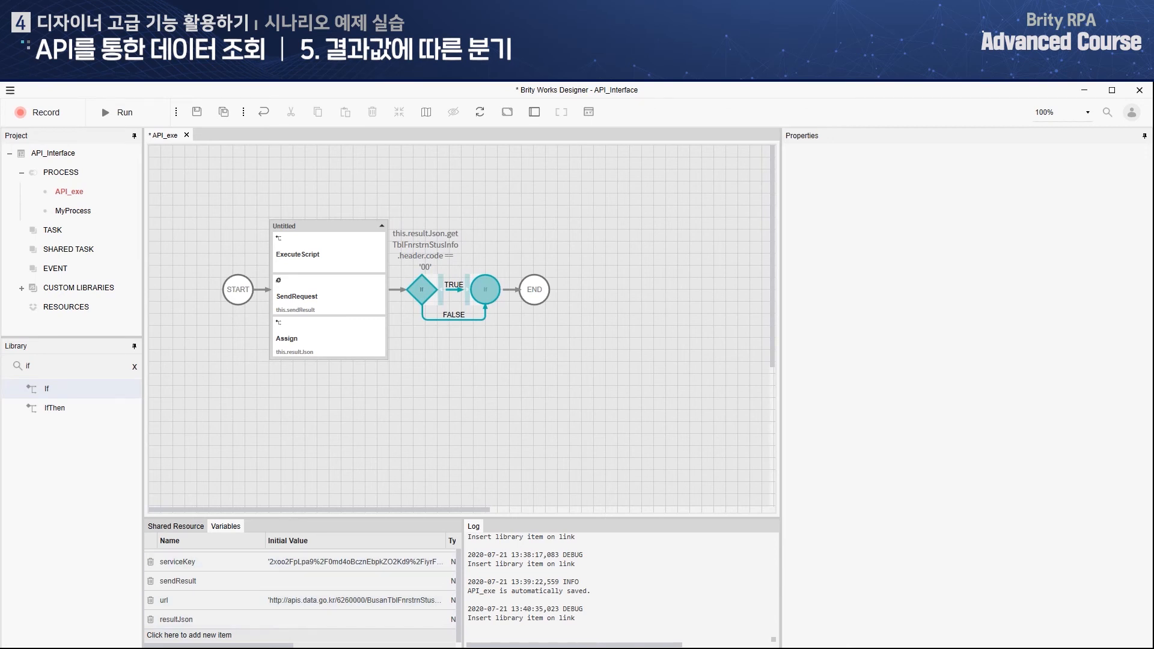
- Insert an Assign activity on the If's TRUE branch and add a new variable named resultCnt
type("ass")
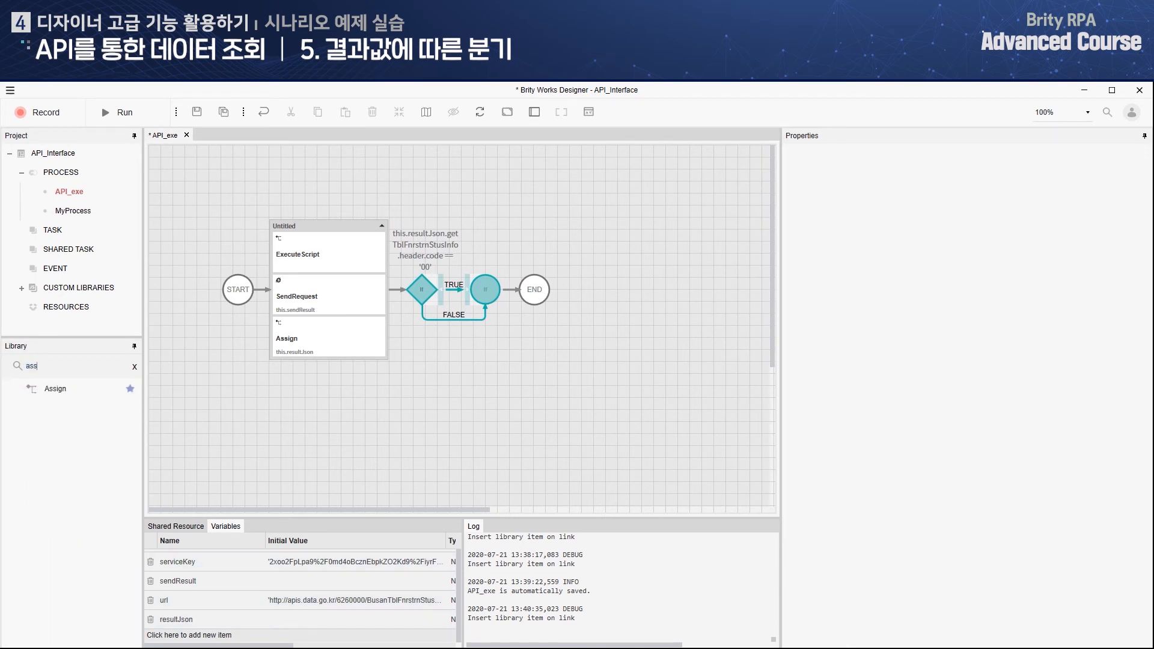
left_click_drag(56, 389, 454, 289)
left_click(190, 635)
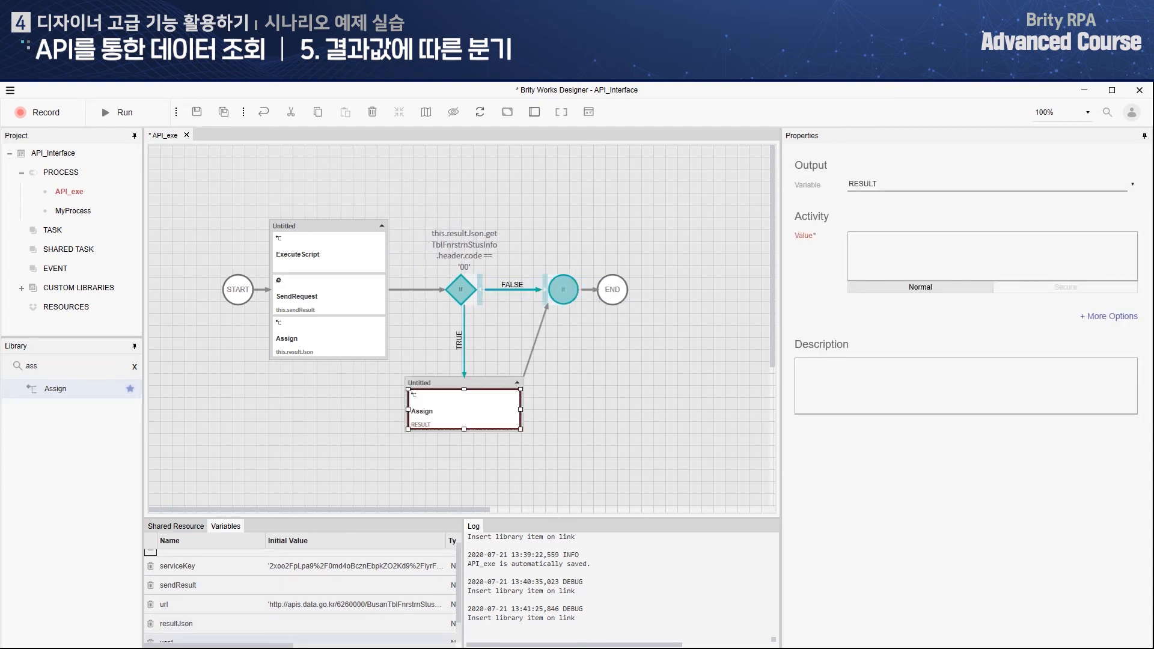
scroll(189, 621, "down", 1)
double_click(186, 620)
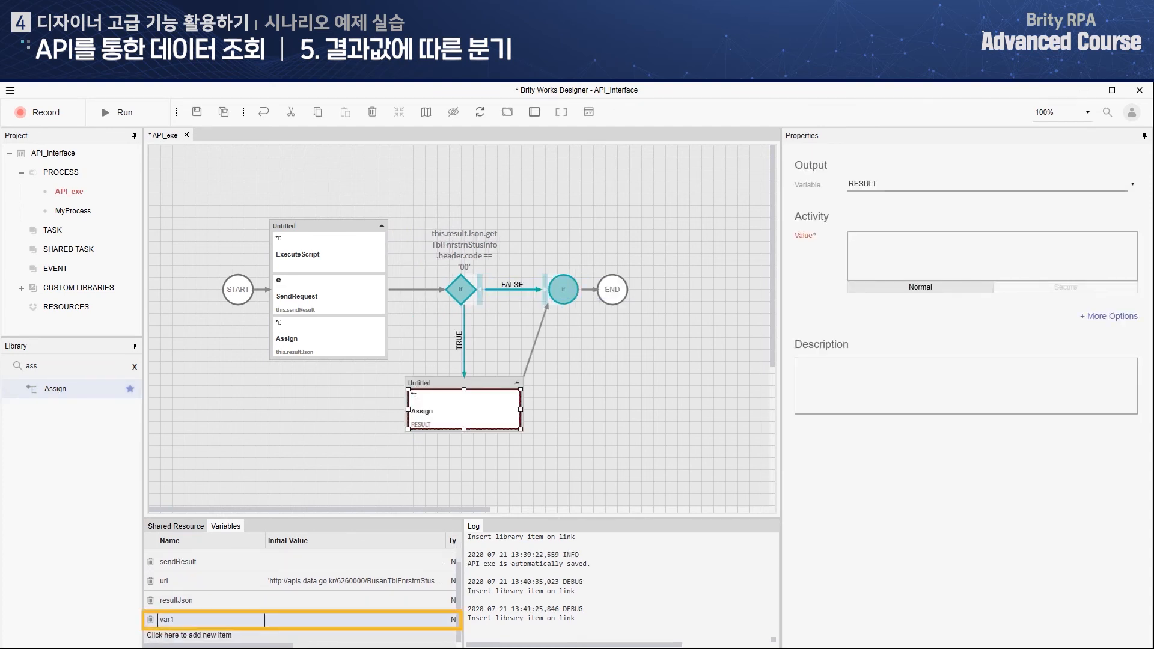
key("BackSpace")
key("BackSpace")
key("BackSpace")
key("BackSpace")
type("resultCnt")
key("Return")
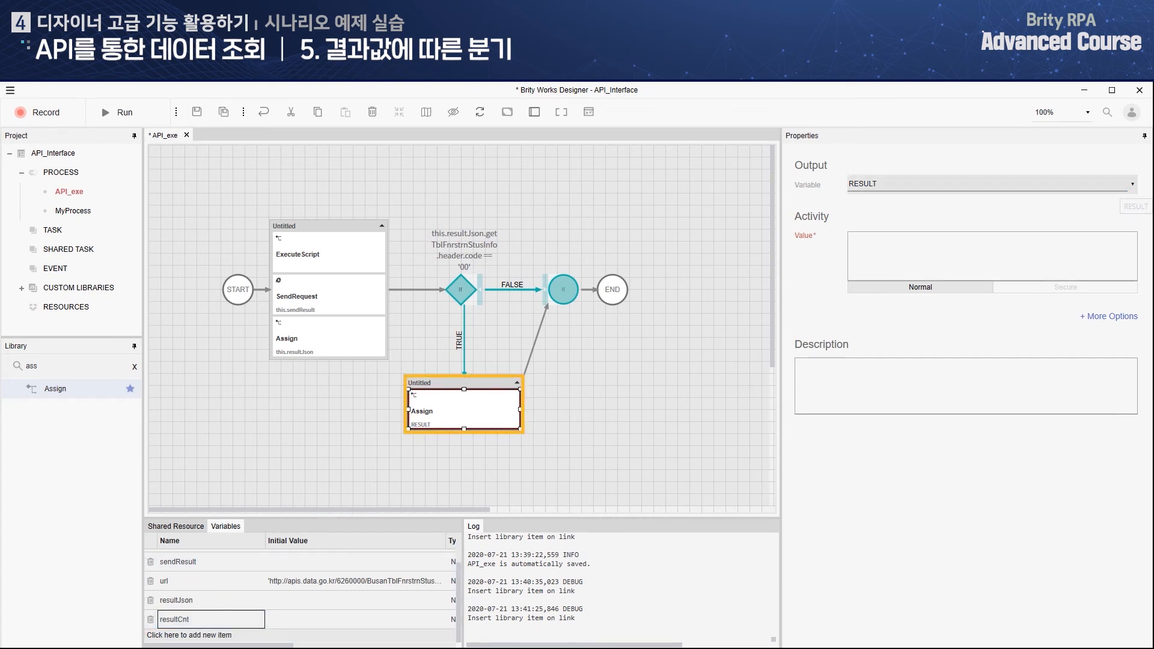
- Set the TRUE-branch Assign to store this.resultJson.getTblFnrstrnStusInfo.item.length in the output variable this.resultCnt
left_click(1112, 185)
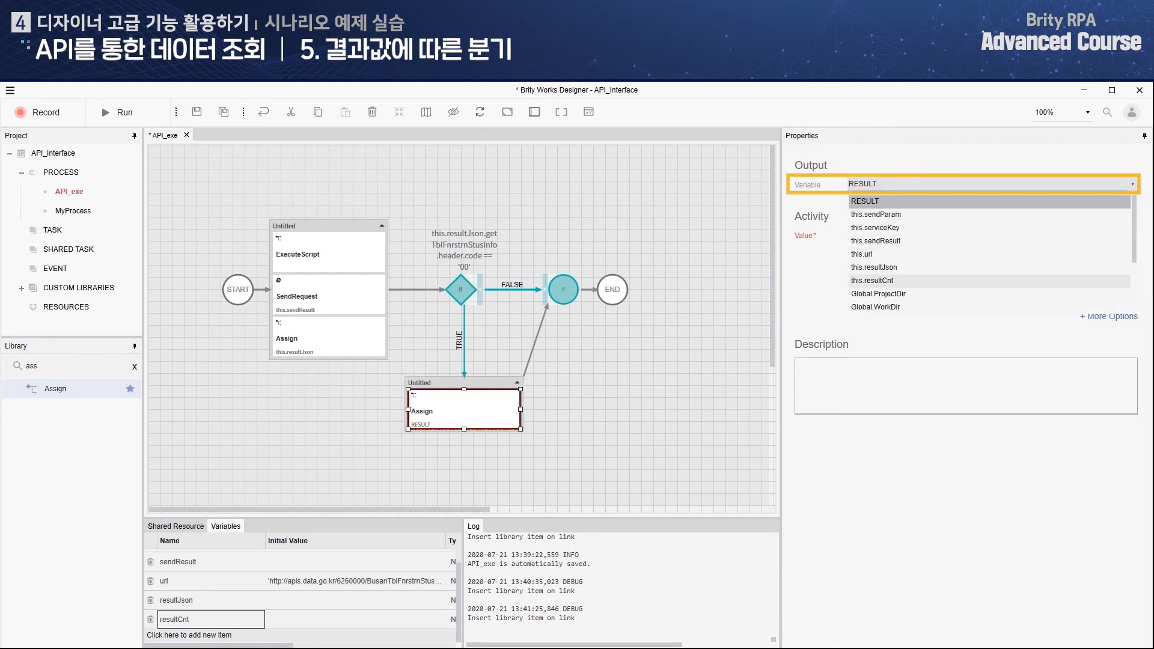
left_click(872, 280)
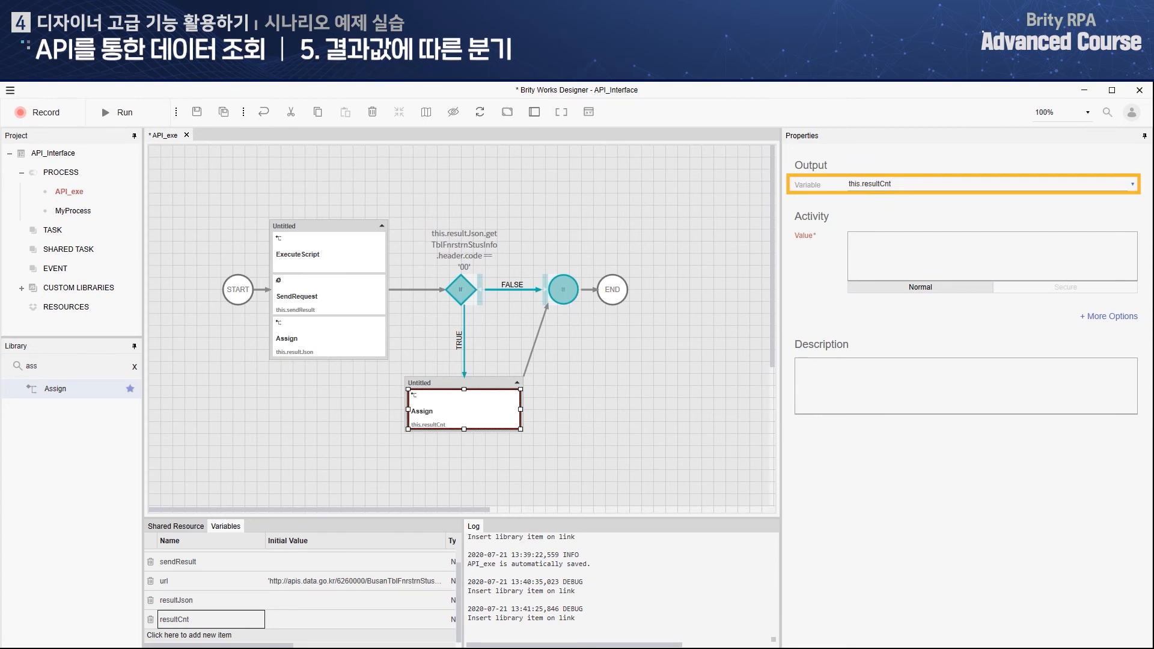
left_click(992, 256)
type("this.resultJson.getTblFnrstrnStusInfo.item.length")
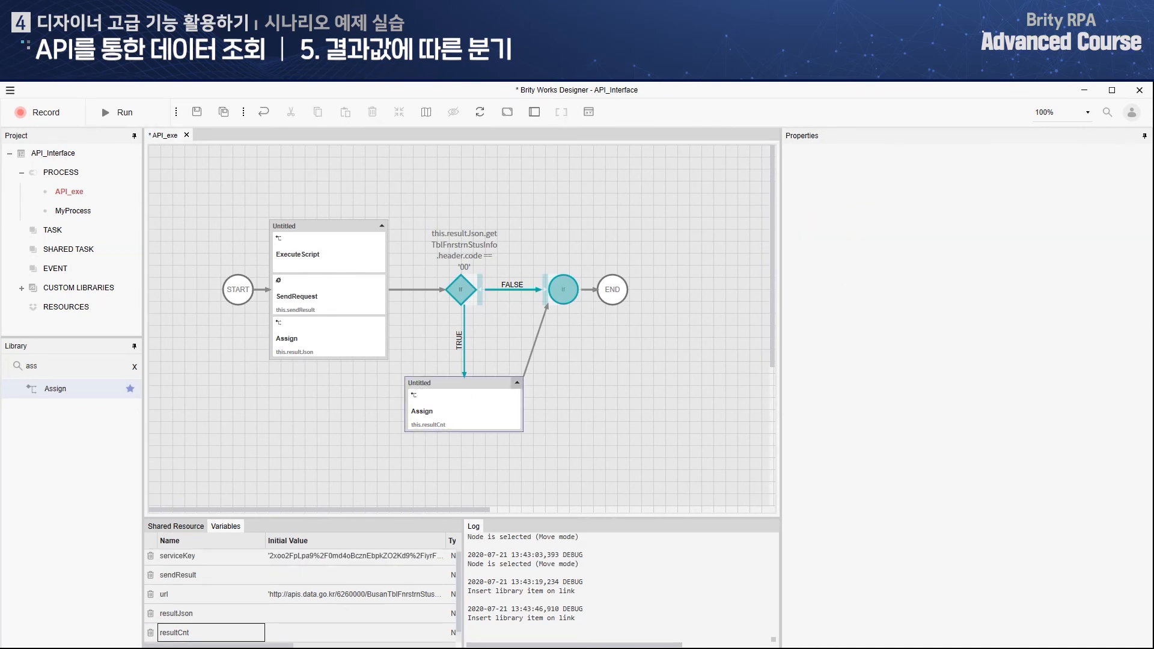
- Find the MessageBox activity in the library and insert it on the If's FALSE branch
left_click(135, 367)
left_click(66, 366)
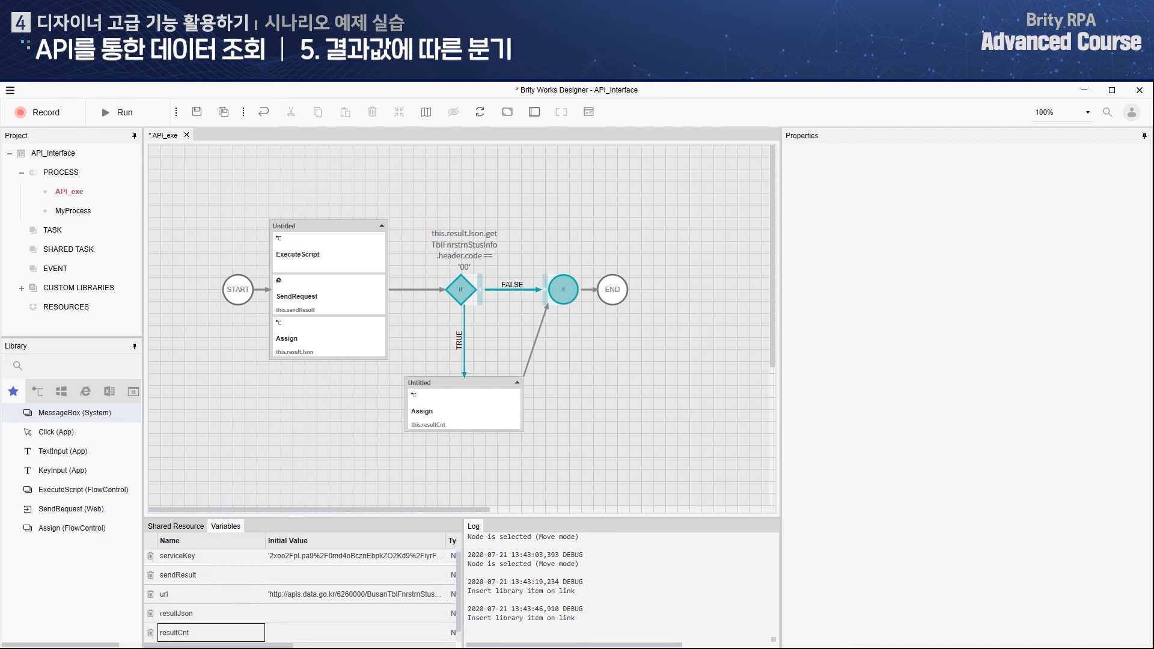
type("mess")
left_click_drag(65, 388, 589, 296)
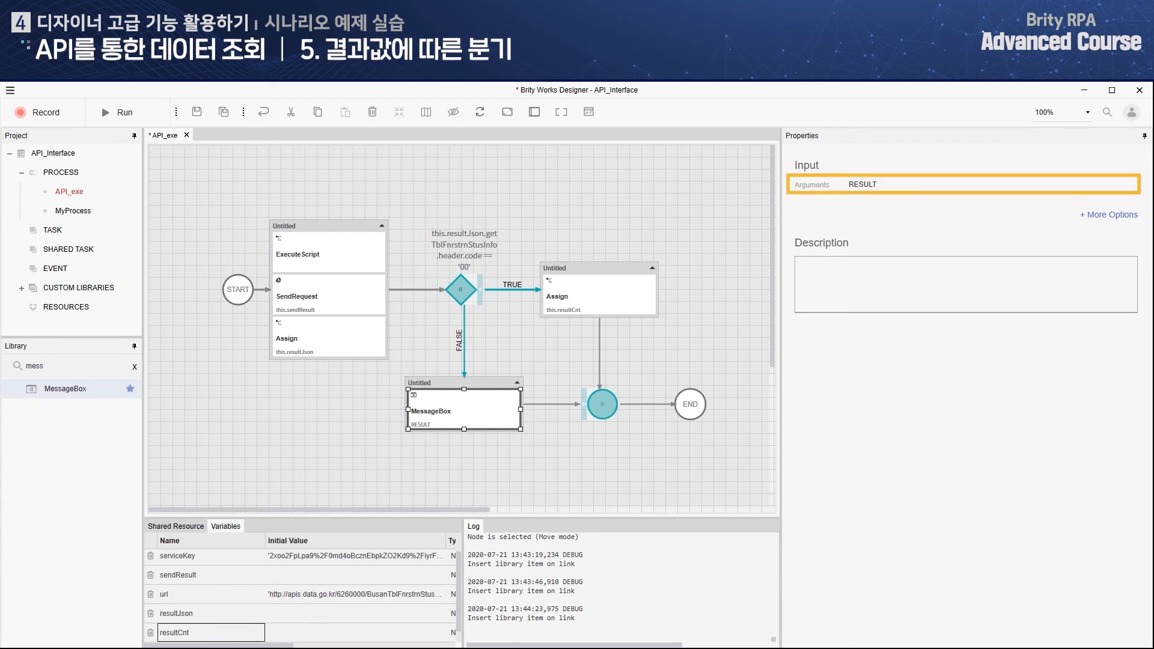
- Set the FALSE-branch MessageBox argument to '에러발생 : '+this.resultJson.getTblFnrstrnStusInfo.header.message
double_click(862, 184)
type("'에러발생 : '+this.resultJson.getTblFnrstrnStusInfo.header.message")
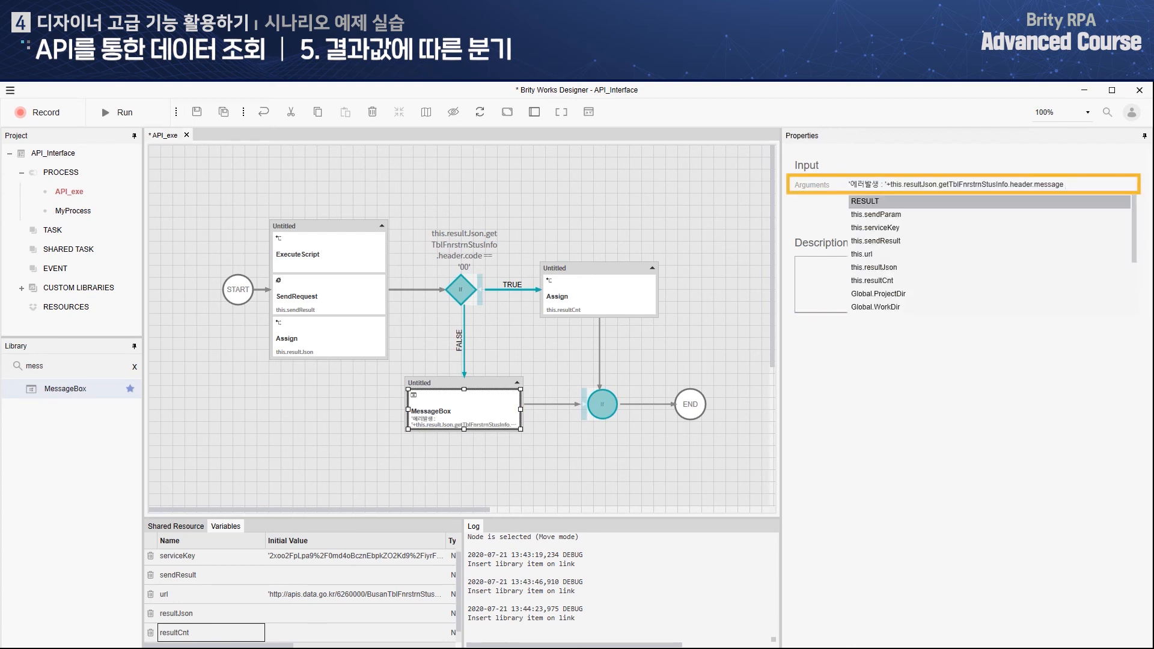
left_click(481, 465)
left_click(463, 411)
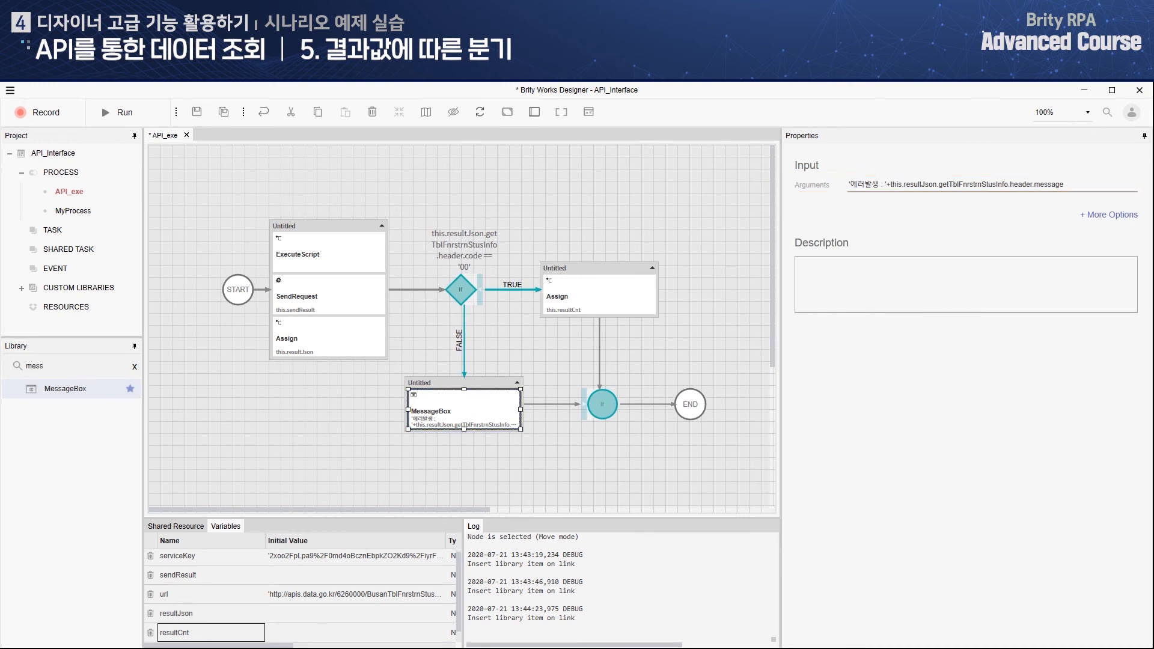
- Insert a TerminateFlow activity after the FALSE-branch MessageBox and save the process
left_click(134, 366)
type("ter")
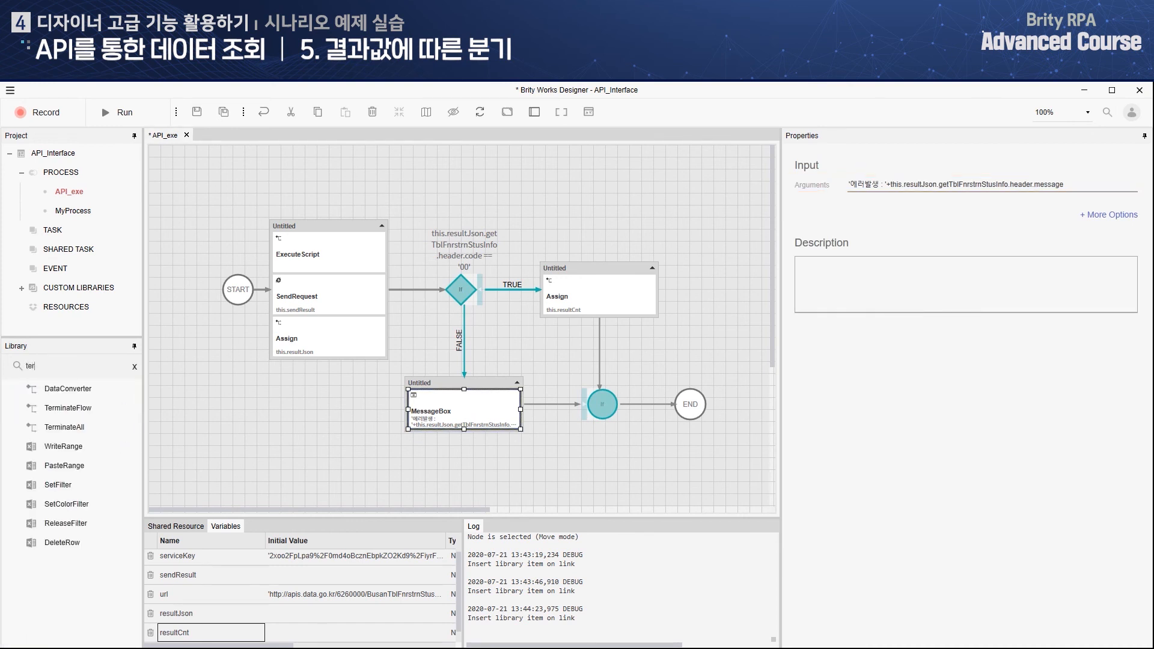
left_click_drag(68, 408, 550, 404)
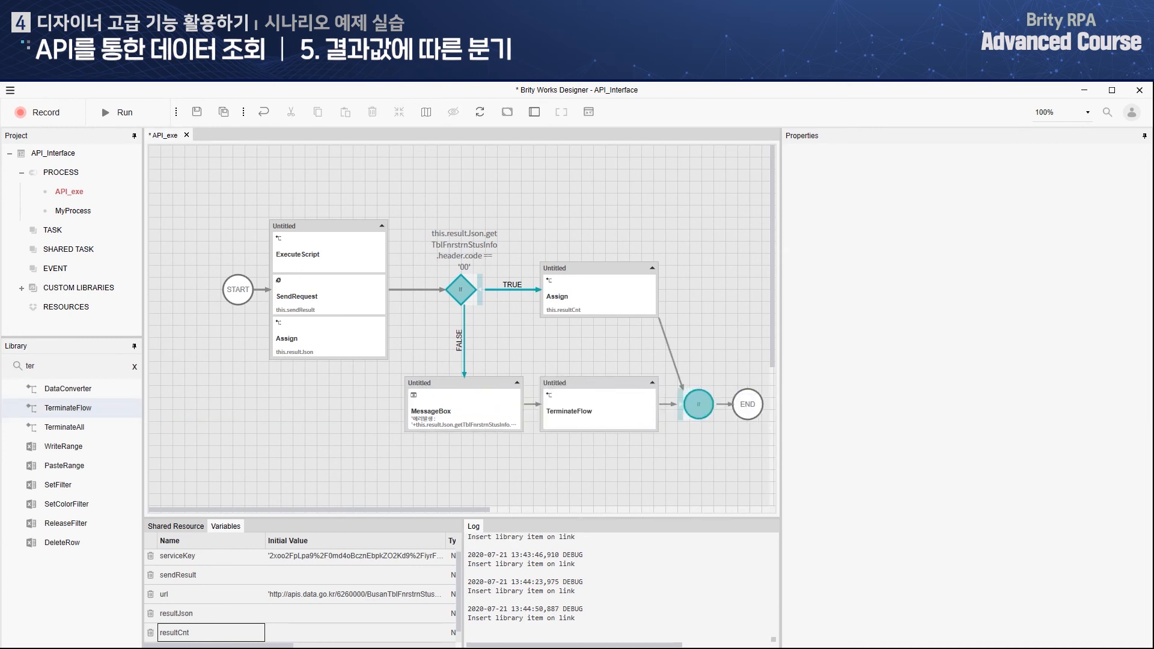
left_click(197, 111)
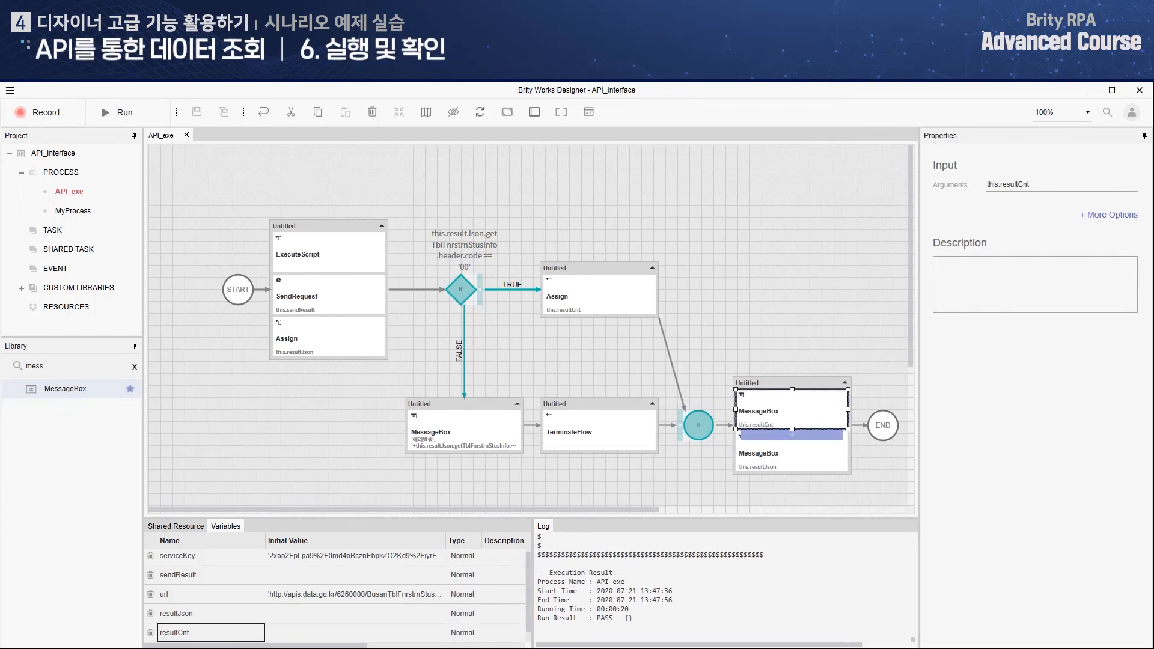
- Check the MessageBox that outputs this.resultJson, then run the process and dismiss the this.resultCnt message
left_click(792, 450)
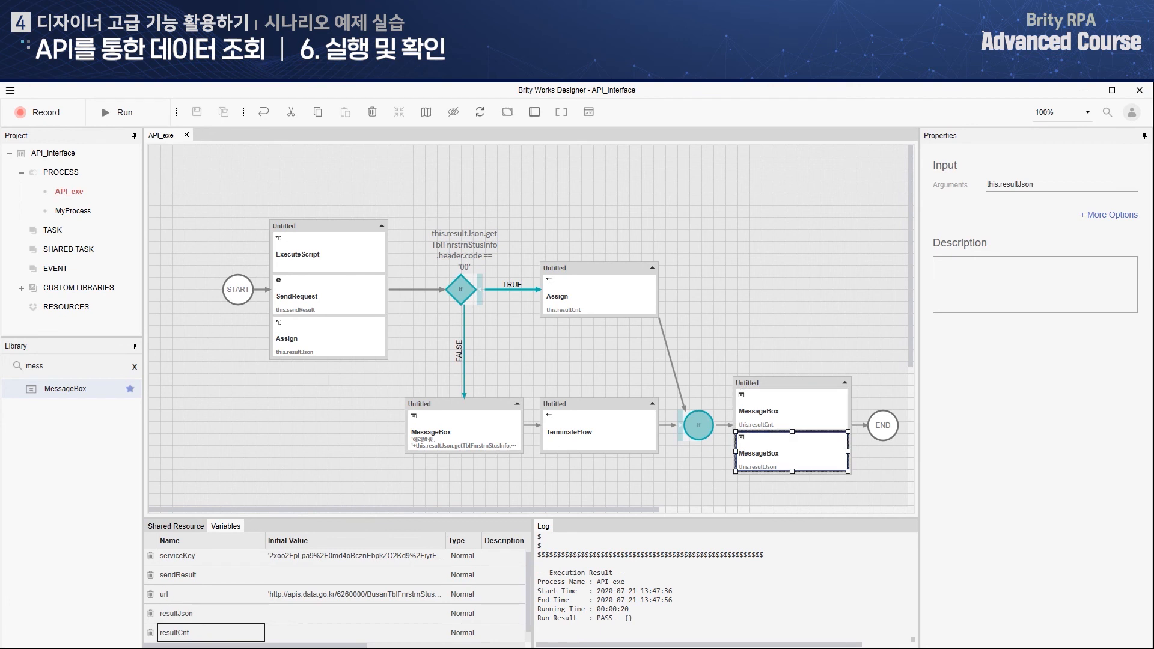
left_click(127, 113)
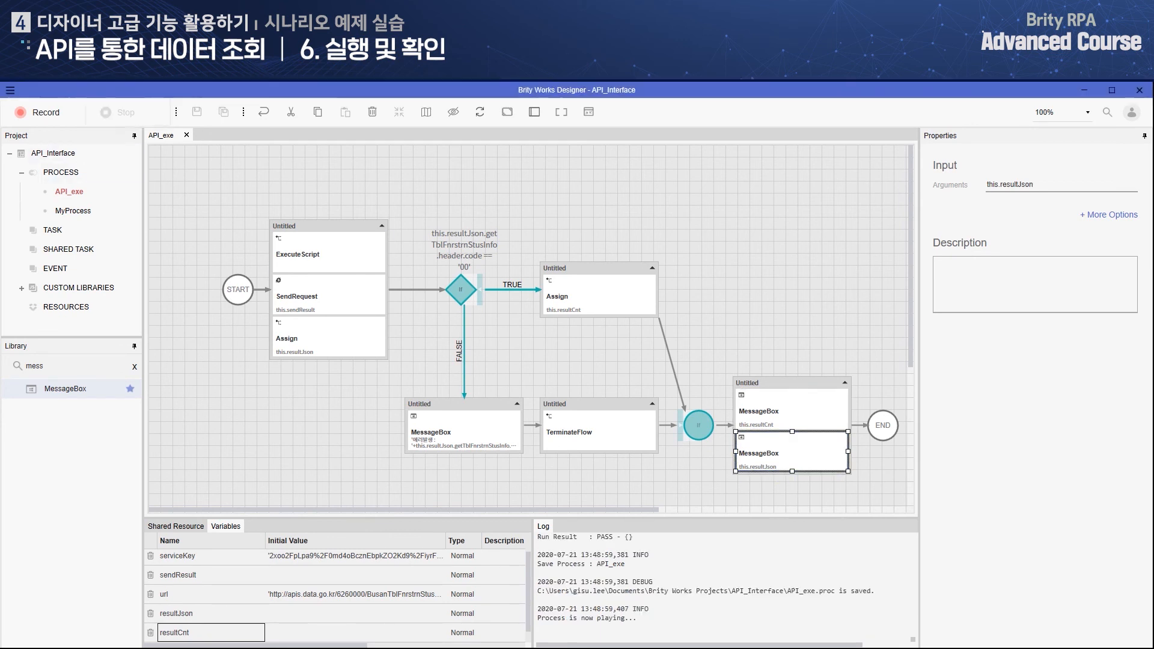
left_click(539, 386)
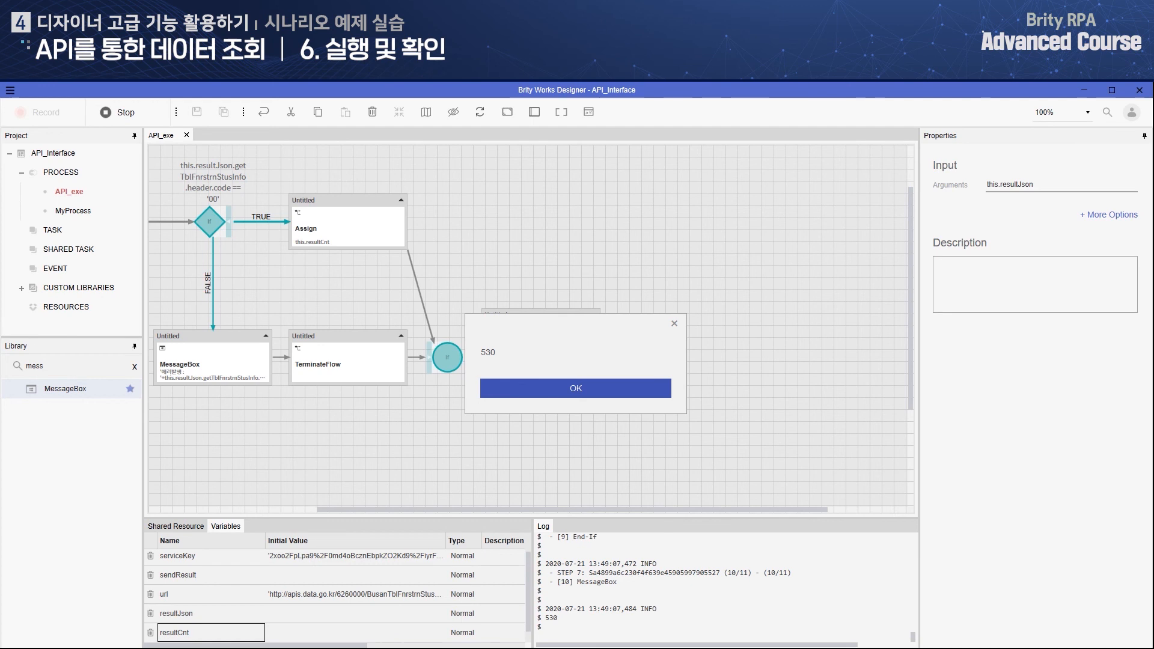
key("Return")
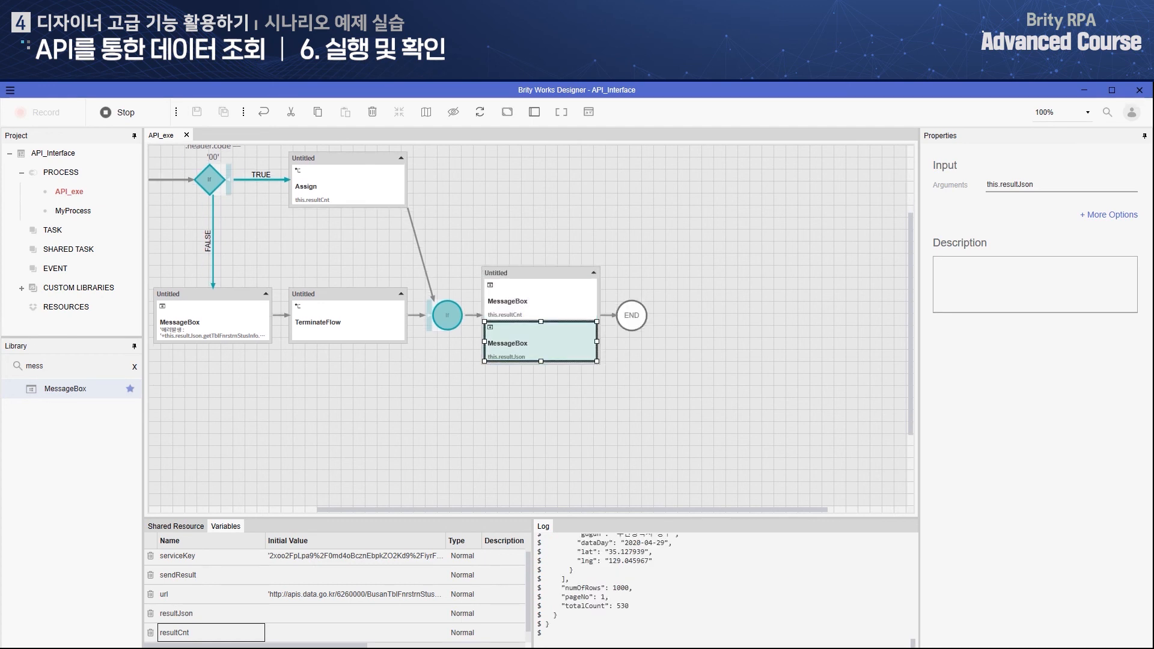
- Examine the restaurant records in the this.resultJson message and close it
scroll(576, 352, "down", 4)
scroll(576, 351, "down", 10)
scroll(576, 352, "down", 7)
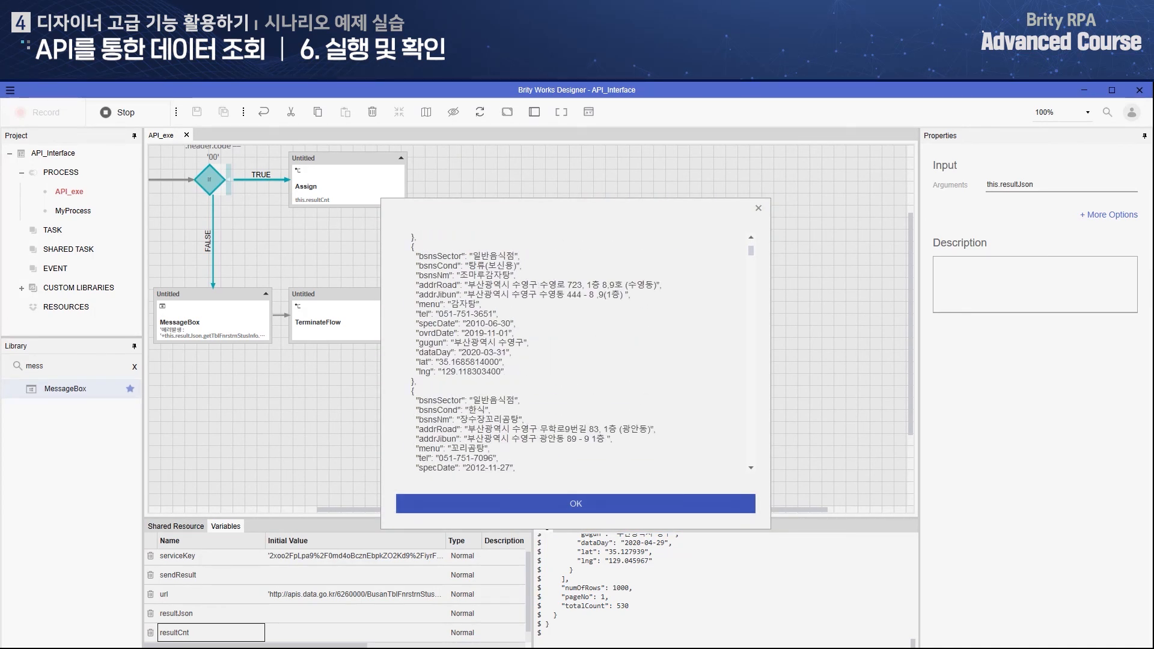
left_click(575, 504)
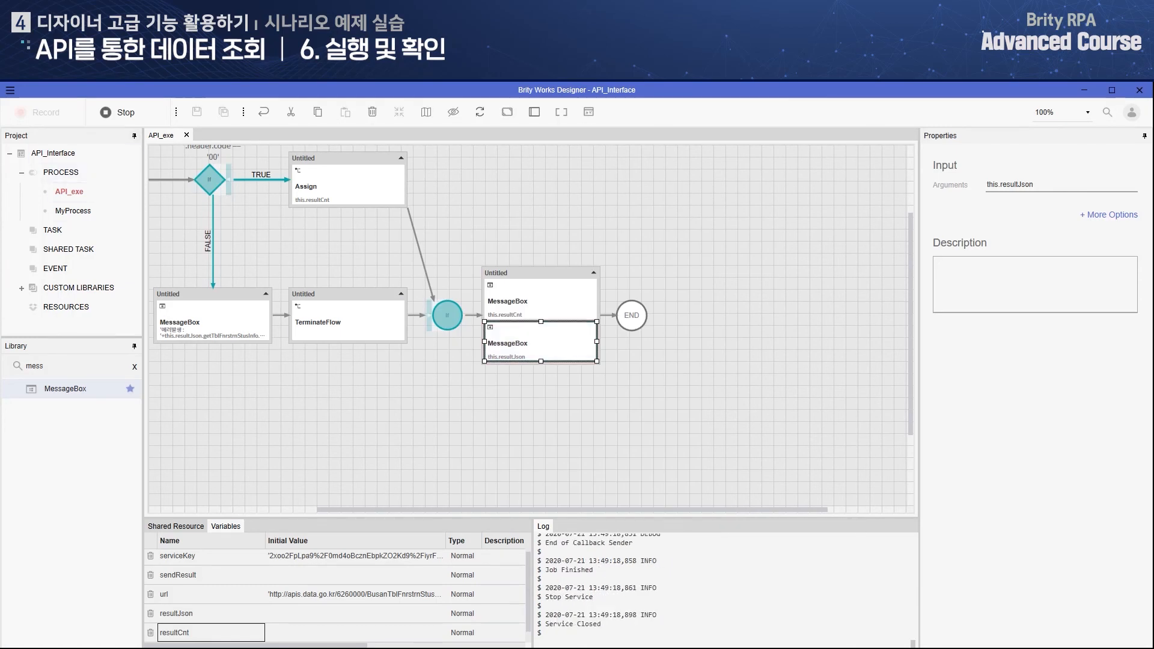